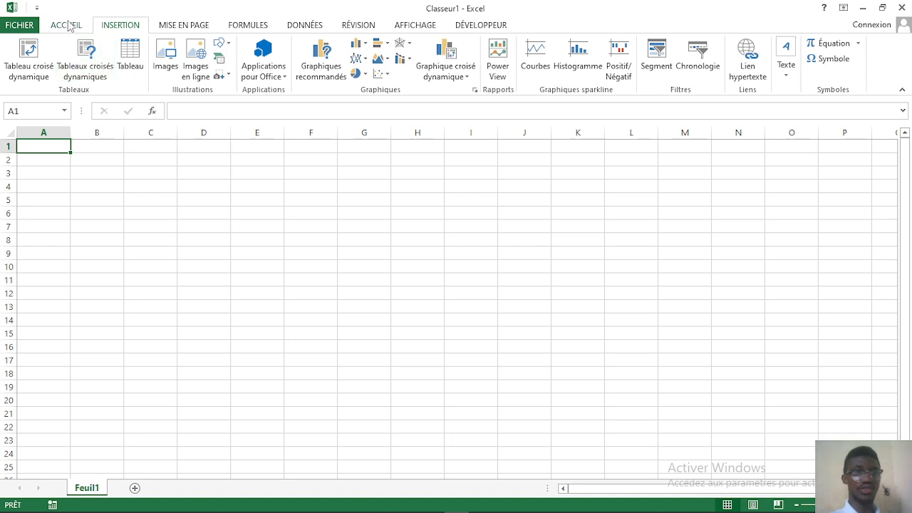
Step: Review the available command groups one after another, from home and insertion through page layout, formulas, data, review and view to developer commands
{"action": "left_click", "coordinate": [68, 25]}
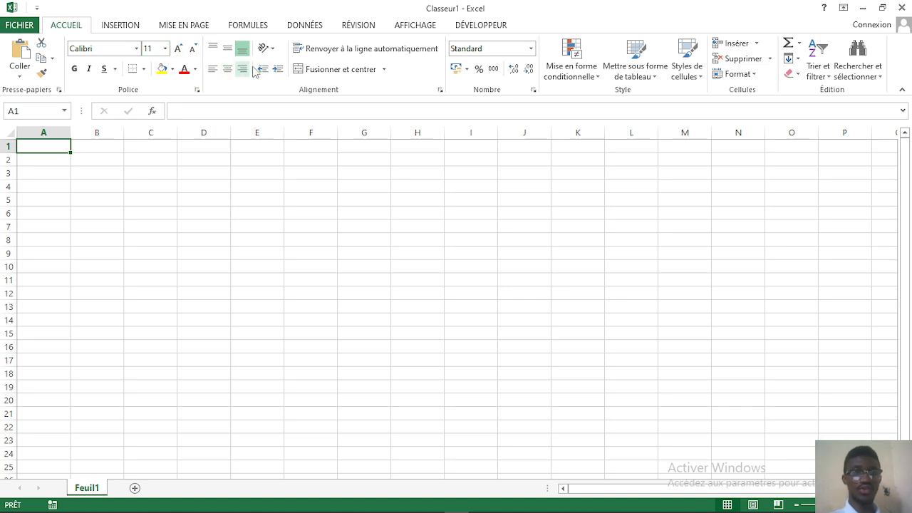
{"action": "left_click", "coordinate": [130, 31]}
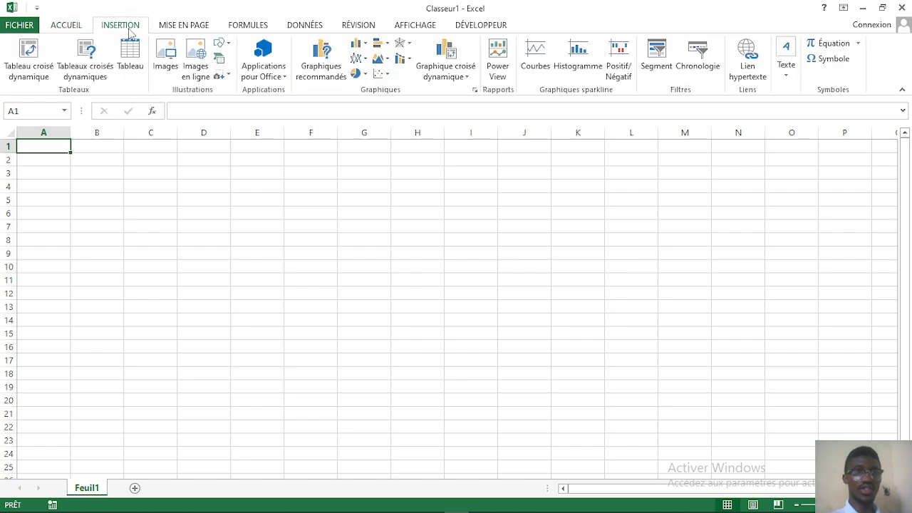
{"action": "left_click", "coordinate": [194, 26]}
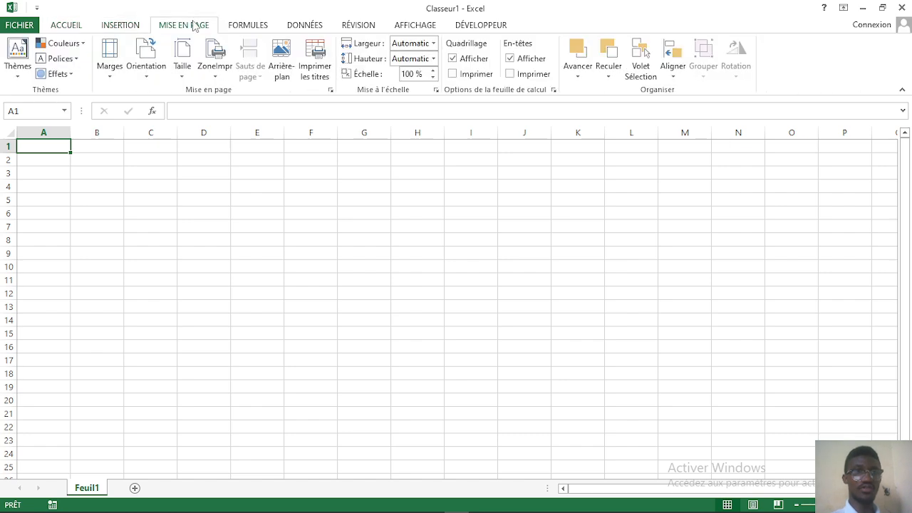
{"action": "left_click", "coordinate": [245, 24]}
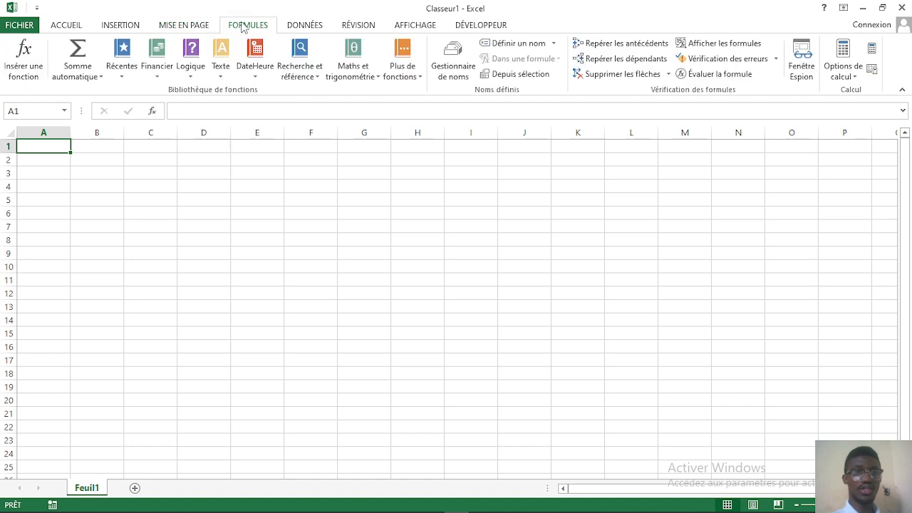
{"action": "left_click", "coordinate": [294, 30]}
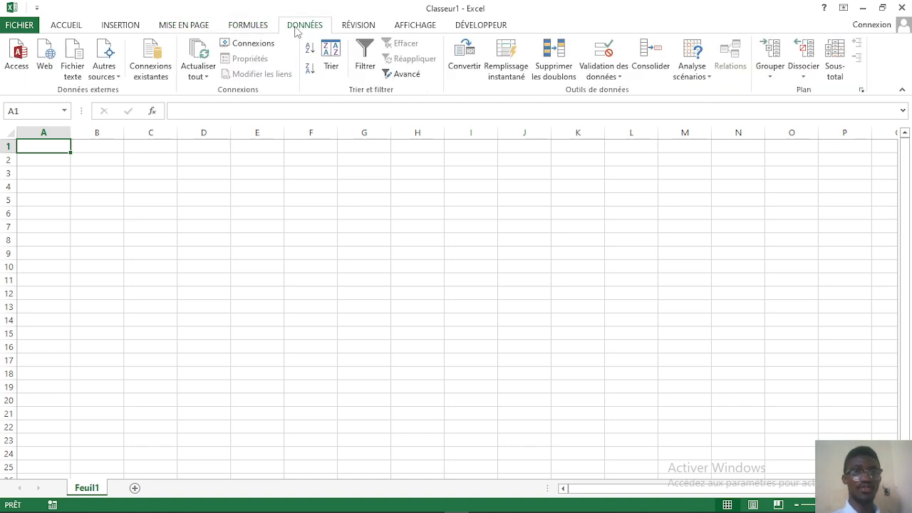
{"action": "left_click", "coordinate": [356, 26]}
{"action": "left_click", "coordinate": [411, 24]}
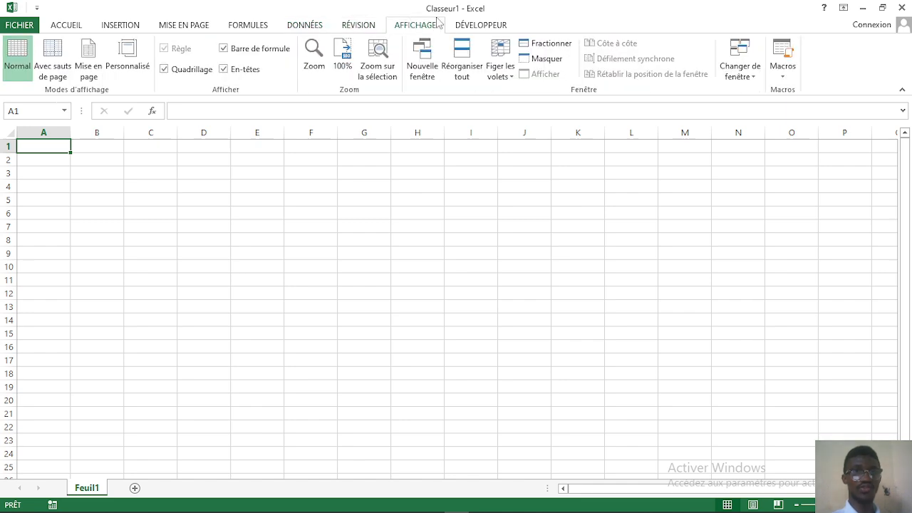
{"action": "left_click", "coordinate": [467, 32]}
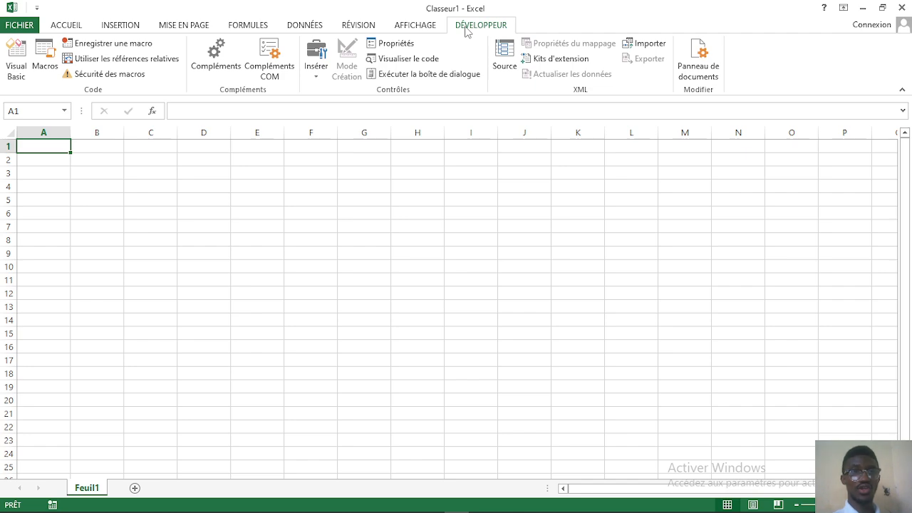
{"action": "left_click", "coordinate": [68, 26]}
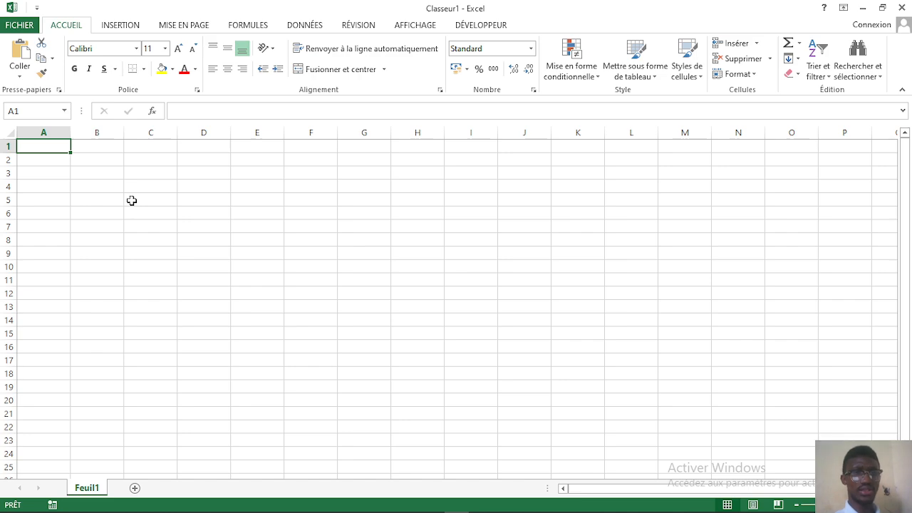
Step: Apply all borders to the cell range A1:G12
{"action": "left_click", "coordinate": [48, 159]}
{"action": "left_click", "coordinate": [40, 146]}
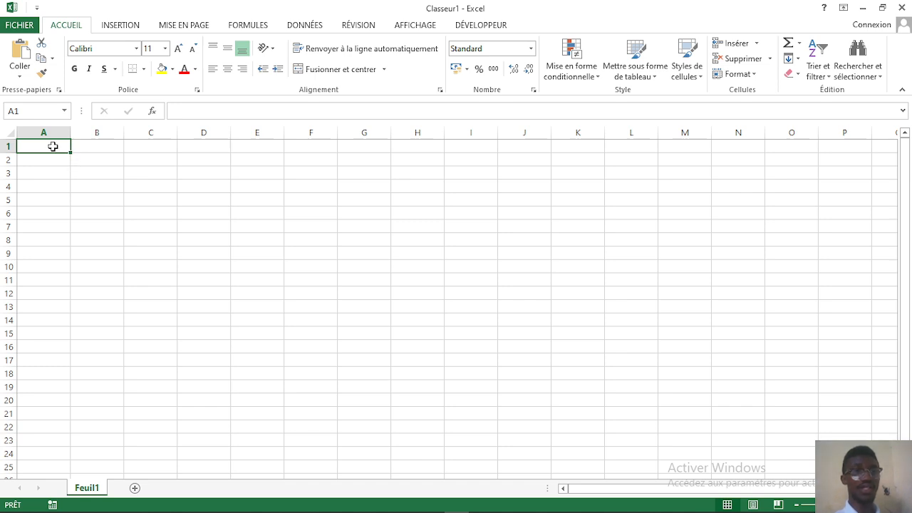
{"action": "left_click_drag", "start_coordinate": [53, 146], "coordinate": [351, 147]}
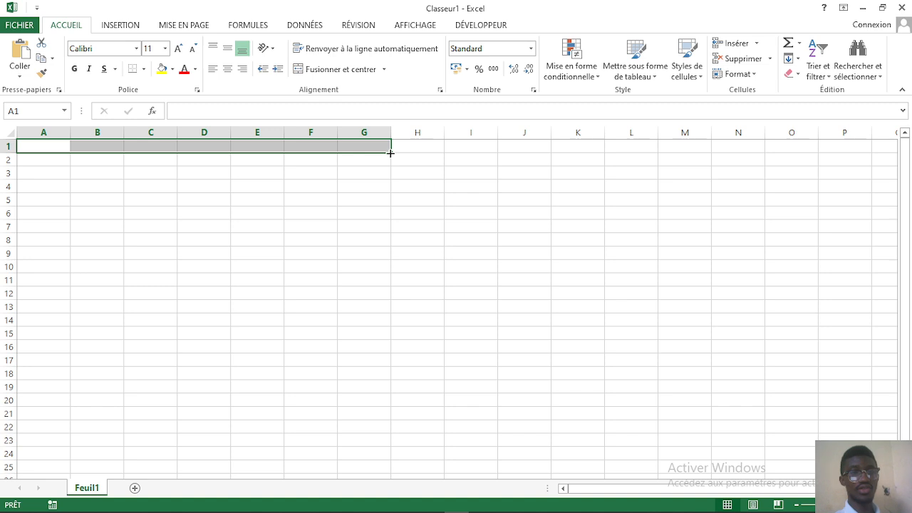
{"action": "left_click_drag", "start_coordinate": [390, 153], "coordinate": [412, 302]}
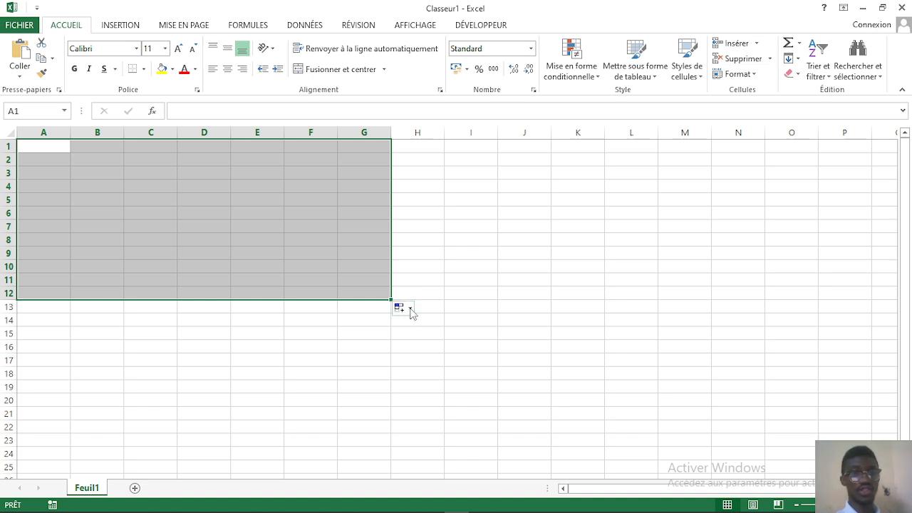
{"action": "left_click", "coordinate": [404, 309]}
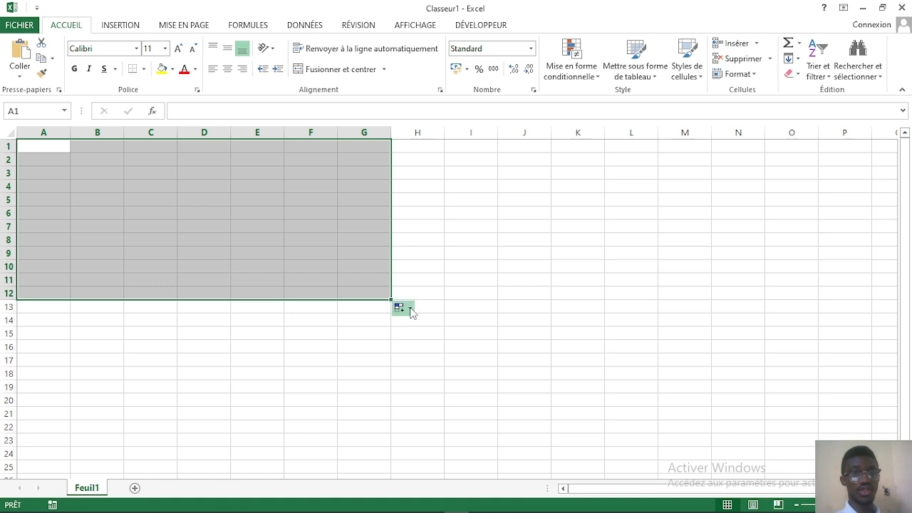
{"action": "left_click", "coordinate": [403, 310]}
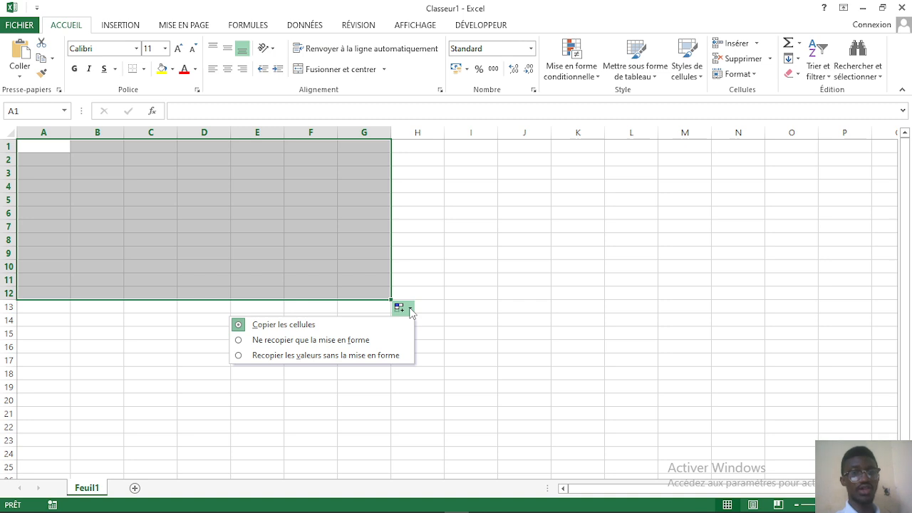
{"action": "left_click", "coordinate": [411, 310]}
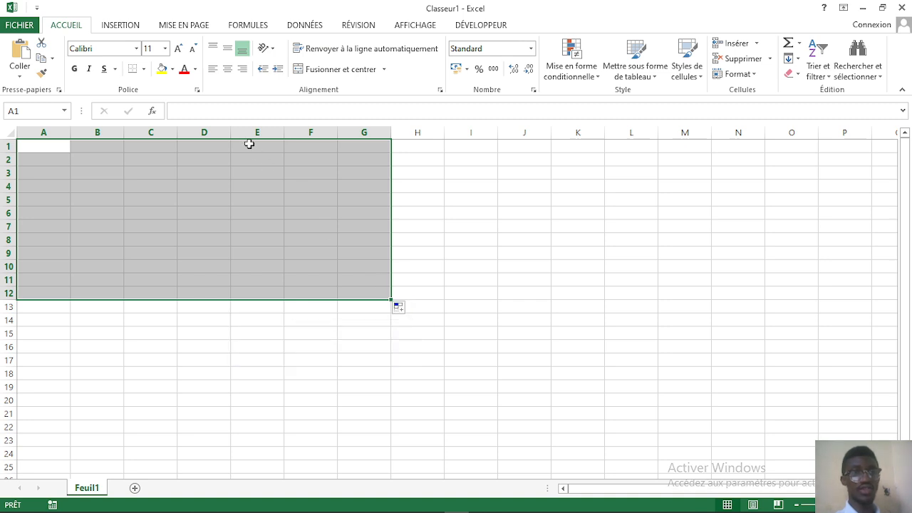
{"action": "left_click", "coordinate": [145, 71]}
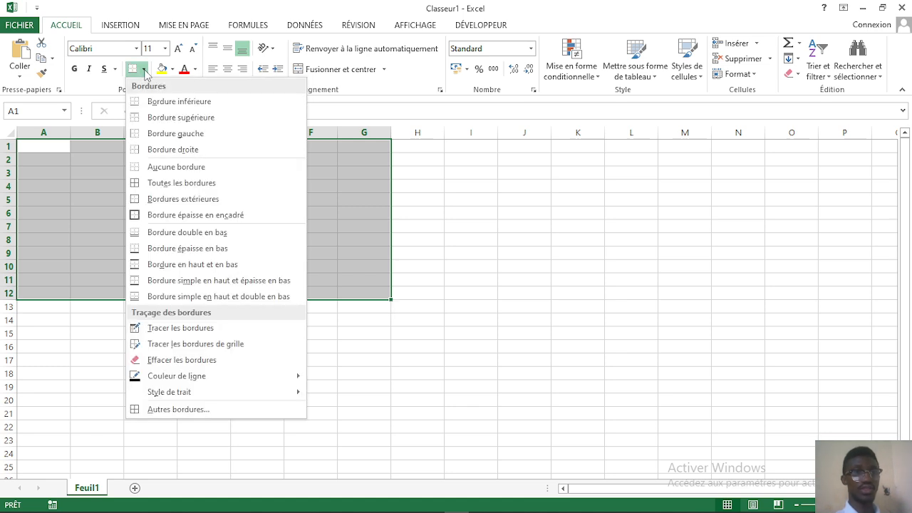
{"action": "left_click", "coordinate": [189, 185]}
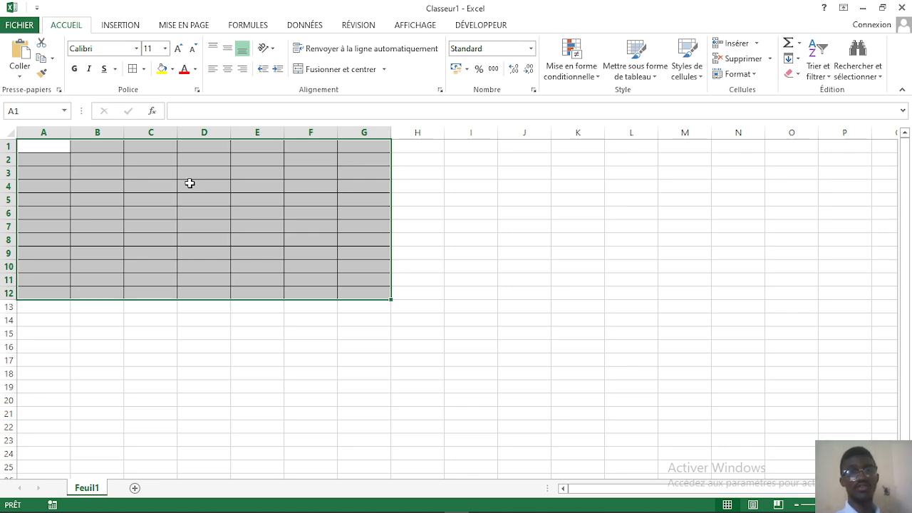
Step: Format the range A1:G12 as a table without existing headers and give it the light table style with a black header row
{"action": "left_click", "coordinate": [597, 77]}
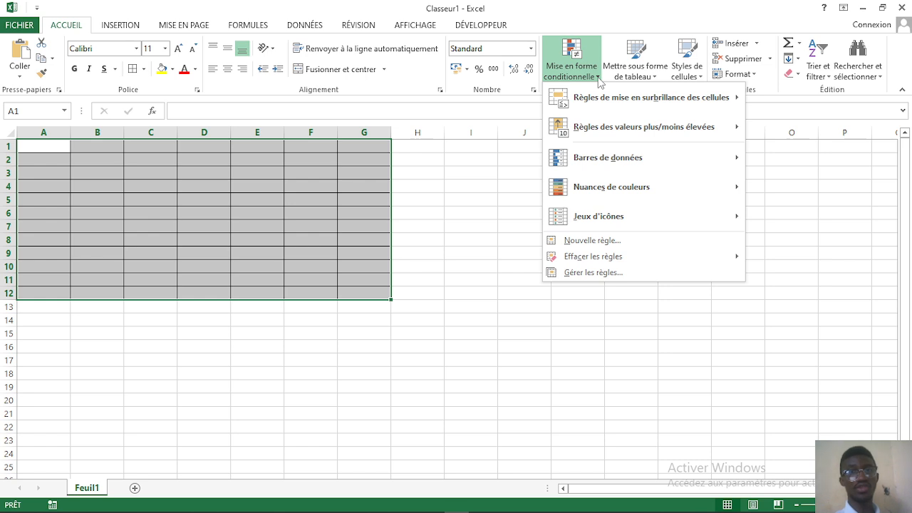
{"action": "mouse_move", "coordinate": [608, 104]}
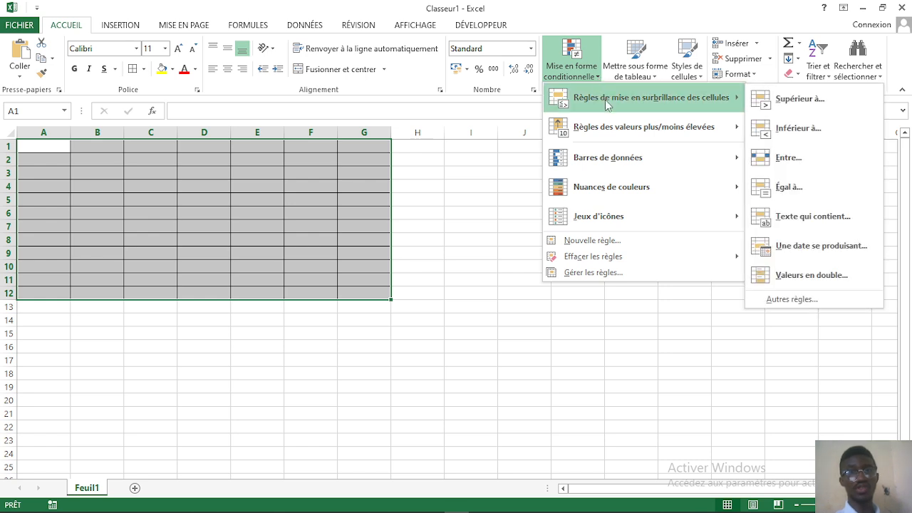
{"action": "left_click", "coordinate": [656, 78]}
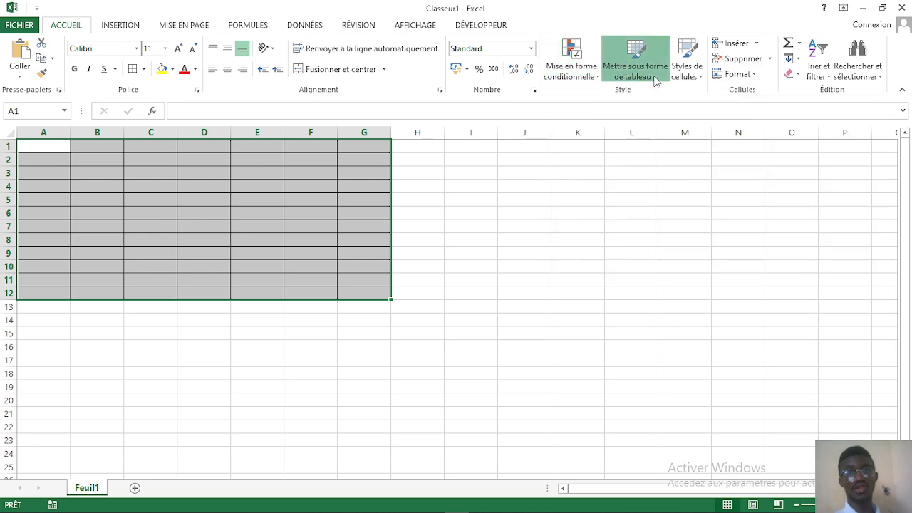
{"action": "left_click", "coordinate": [656, 78]}
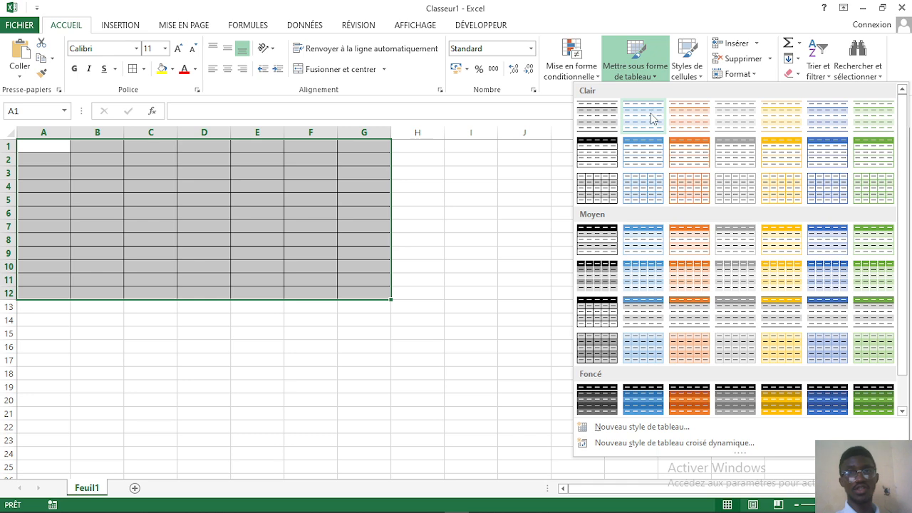
{"action": "left_click", "coordinate": [688, 117]}
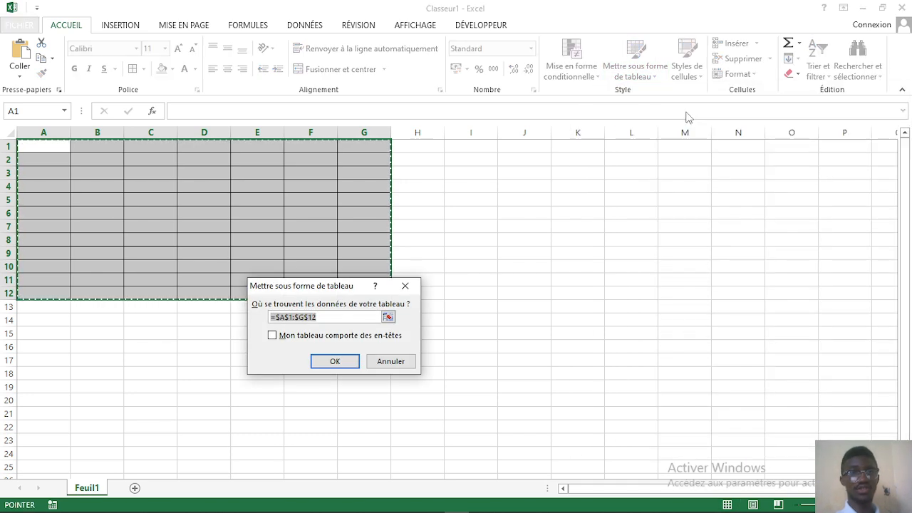
{"action": "left_click", "coordinate": [335, 361]}
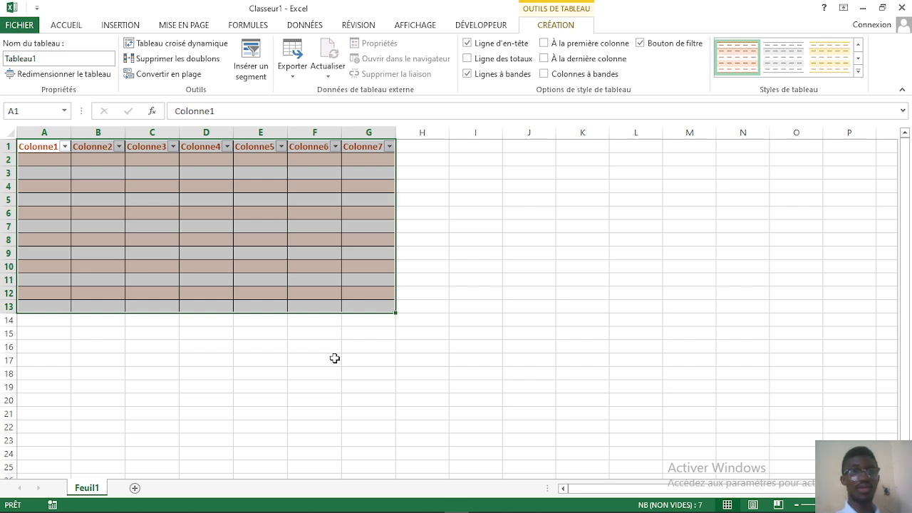
{"action": "left_click", "coordinate": [859, 71]}
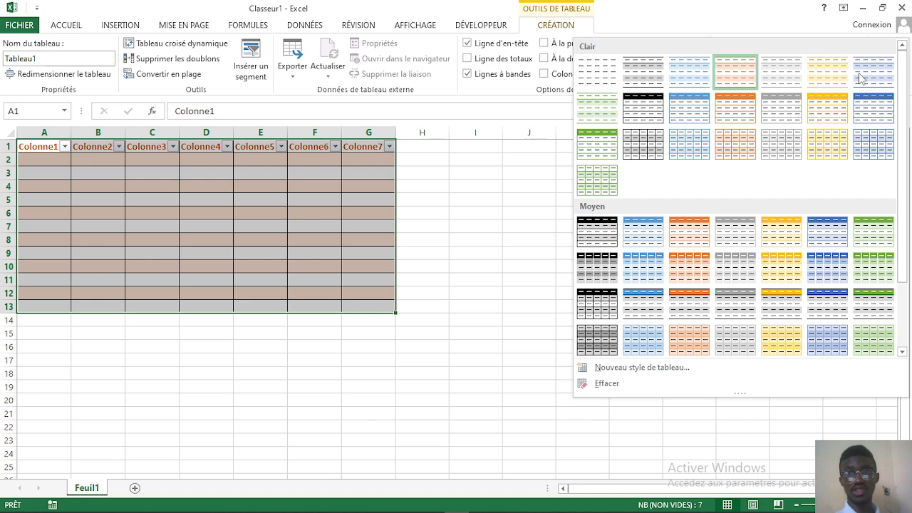
{"action": "left_click", "coordinate": [644, 108]}
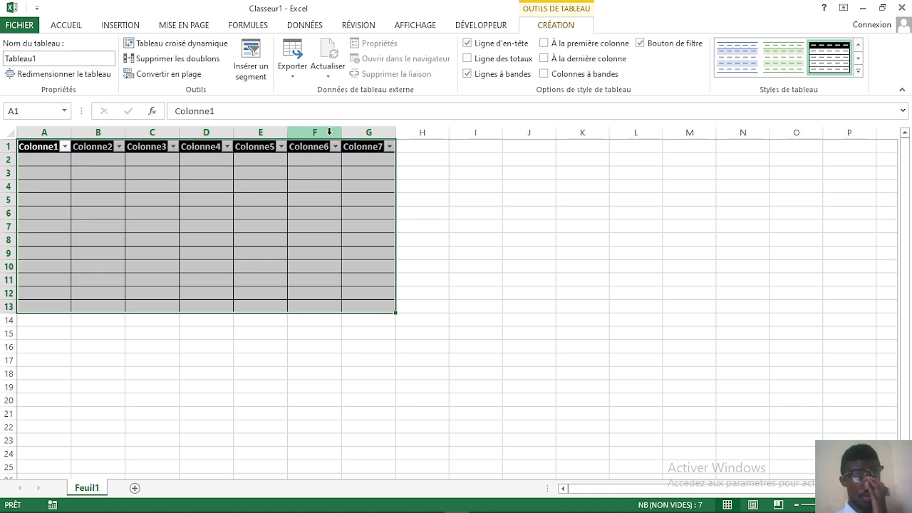
Step: Rename the first column header of the table, in cell A1, as Nom
{"action": "left_click", "coordinate": [48, 148]}
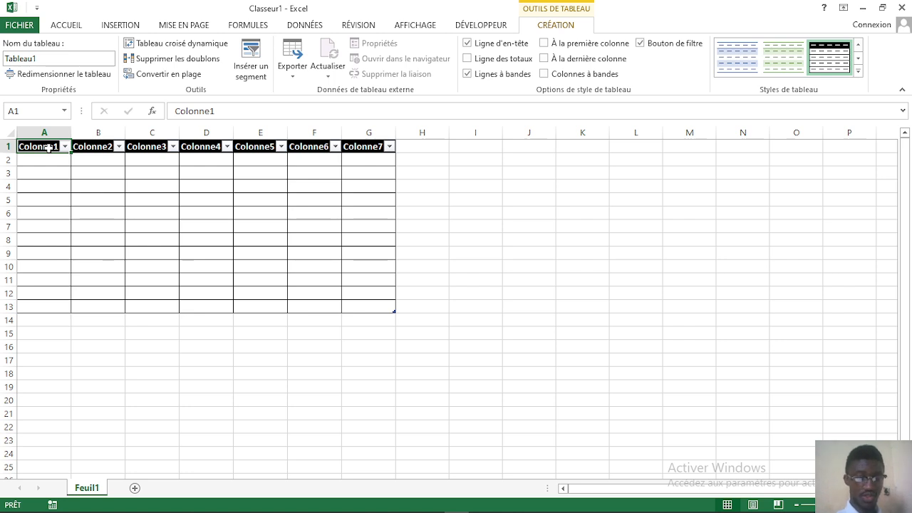
{"action": "double_click", "coordinate": [48, 148]}
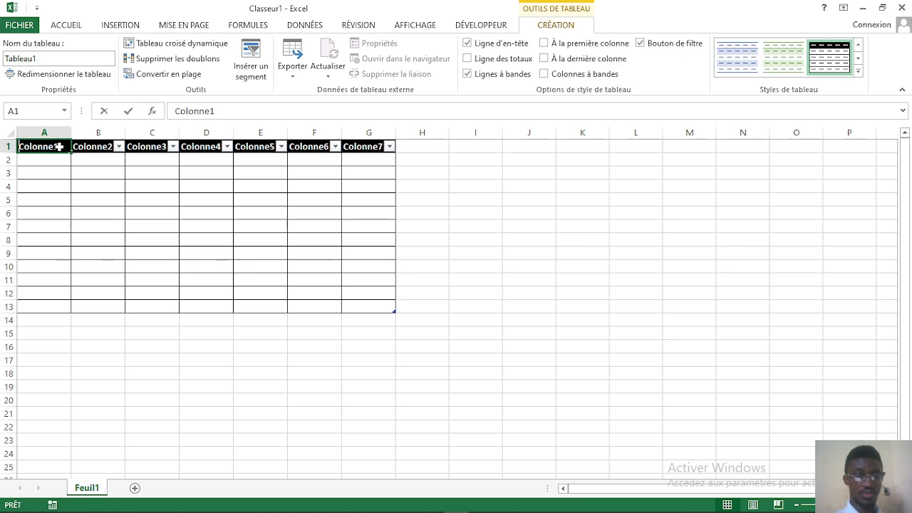
{"action": "type", "text": "N"}
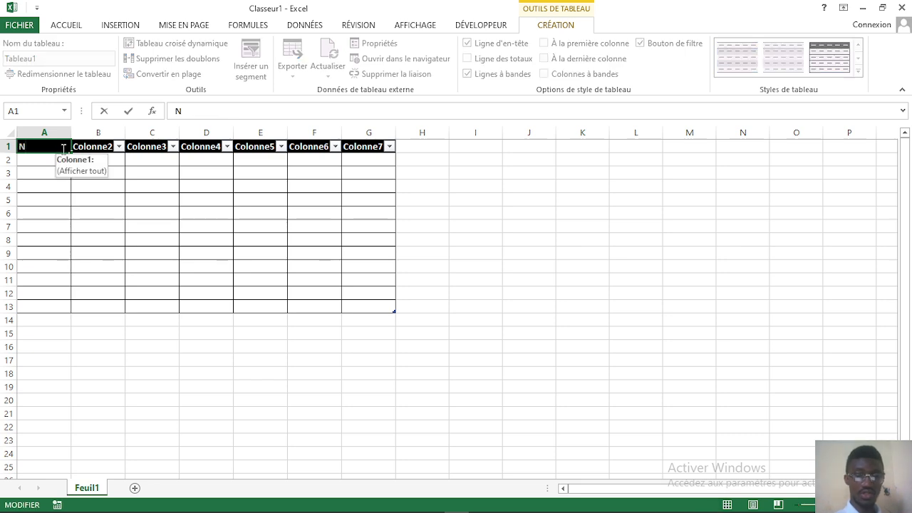
{"action": "key", "text": "BackSpace"}
{"action": "type", "text": "om"}
{"action": "key", "text": "BackSpace"}
{"action": "key", "text": "BackSpace"}
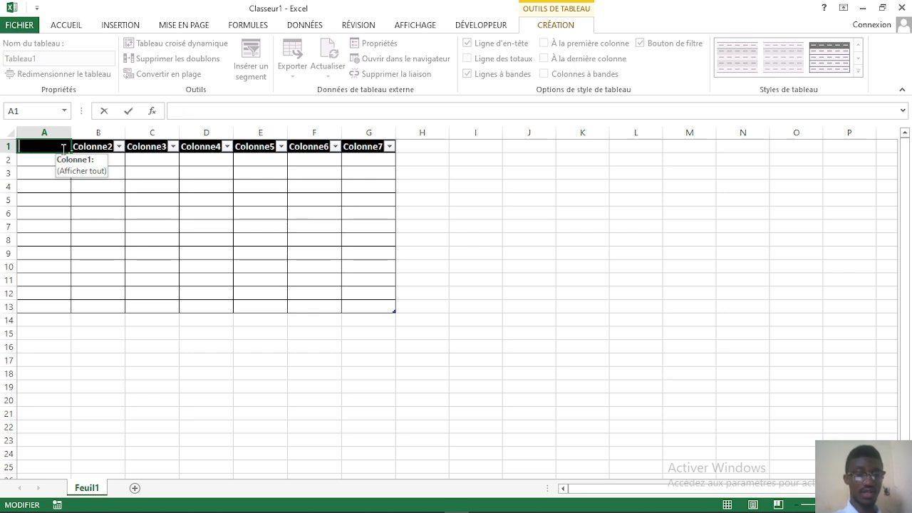
{"action": "type", "text": "Nom"}
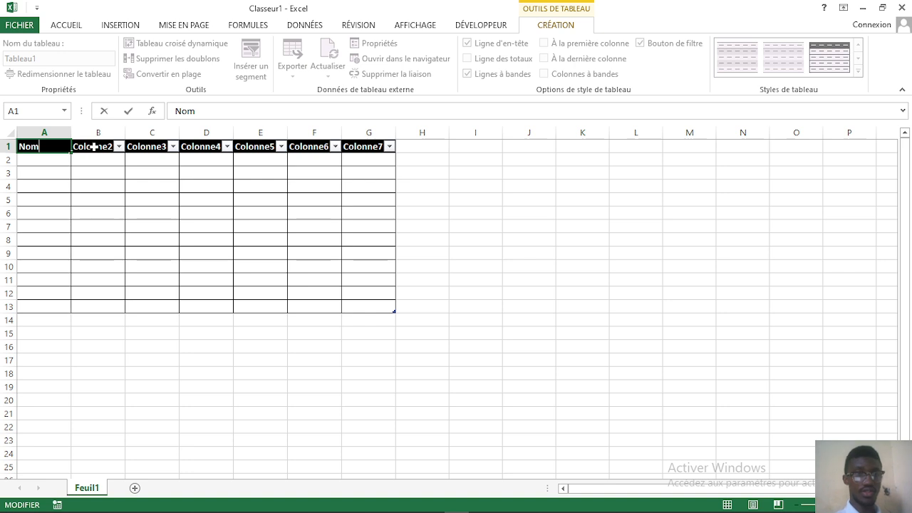
Step: Rename the second column header of the table, in cell B1, as Postnom
{"action": "double_click", "coordinate": [95, 146]}
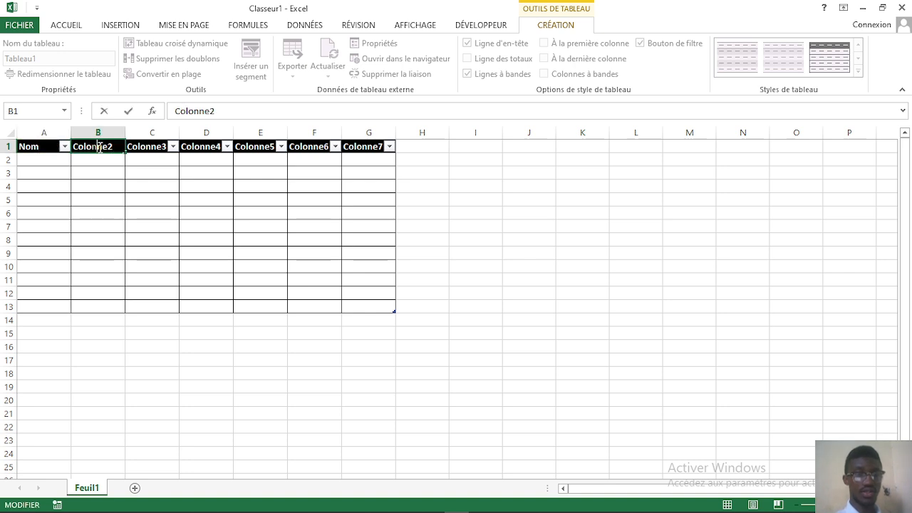
{"action": "key", "text": "BackSpace"}
{"action": "key", "text": "BackSpace"}
{"action": "key", "text": "BackSpace"}
{"action": "key", "text": "BackSpace"}
{"action": "key", "text": "BackSpace"}
{"action": "key", "text": "BackSpace"}
{"action": "key", "text": "BackSpace"}
{"action": "key", "text": "BackSpace"}
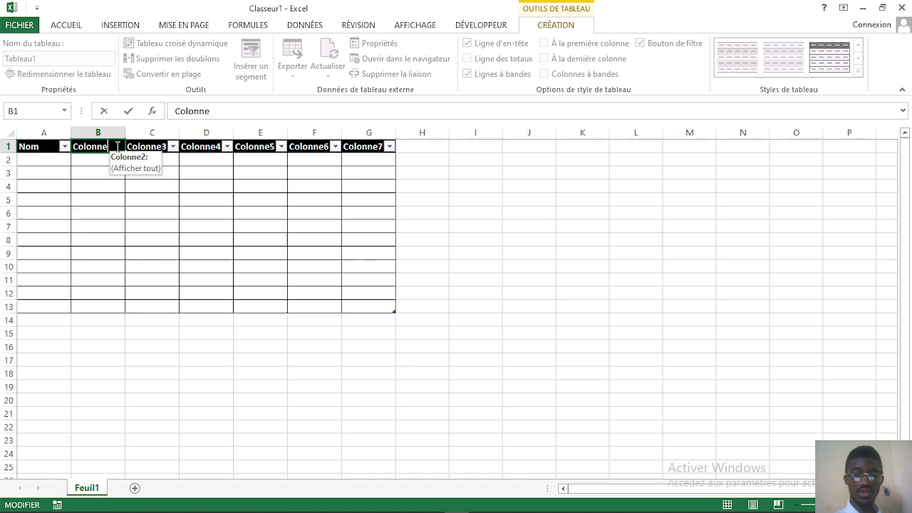
{"action": "type", "text": "P"}
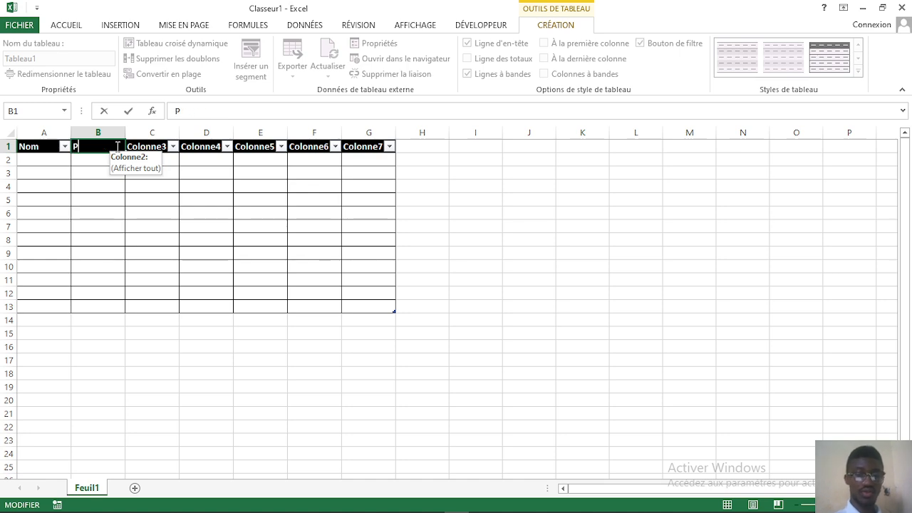
{"action": "type", "text": "ostnom"}
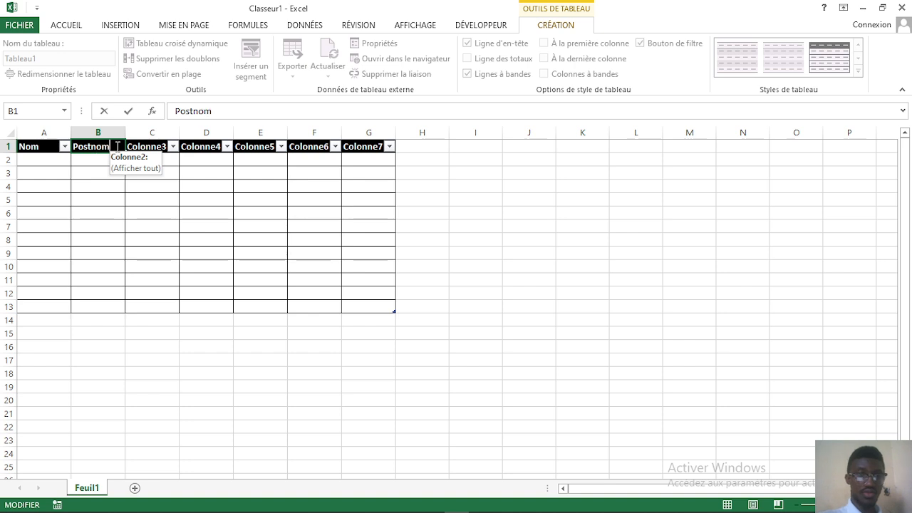
Step: Rename the third column header of the table, in cell C1, as Prenom
{"action": "left_click", "coordinate": [154, 147]}
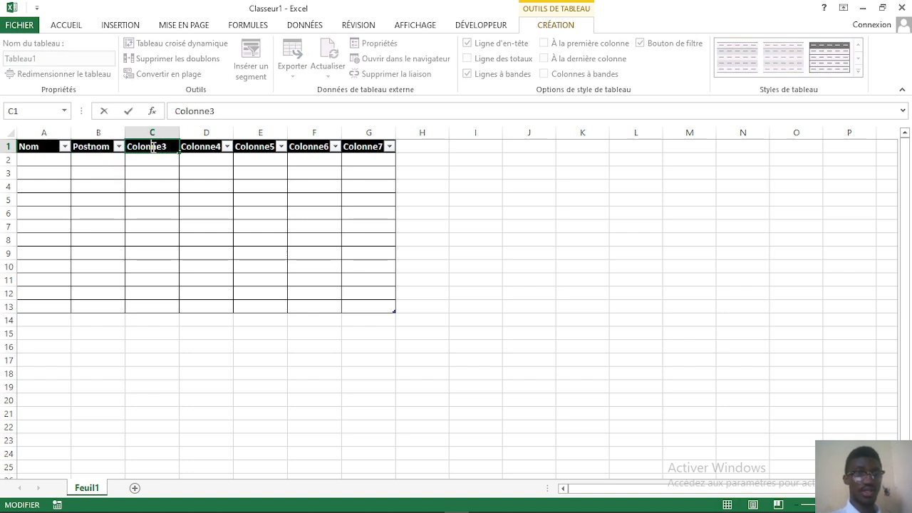
{"action": "double_click", "coordinate": [154, 148]}
{"action": "key", "text": "Right"}
{"action": "key", "text": "Right"}
{"action": "key", "text": "Right"}
{"action": "key", "text": "BackSpace"}
{"action": "key", "text": "BackSpace"}
{"action": "key", "text": "BackSpace"}
{"action": "key", "text": "BackSpace"}
{"action": "key", "text": "BackSpace"}
{"action": "key", "text": "BackSpace"}
{"action": "key", "text": "BackSpace"}
{"action": "key", "text": "BackSpace"}
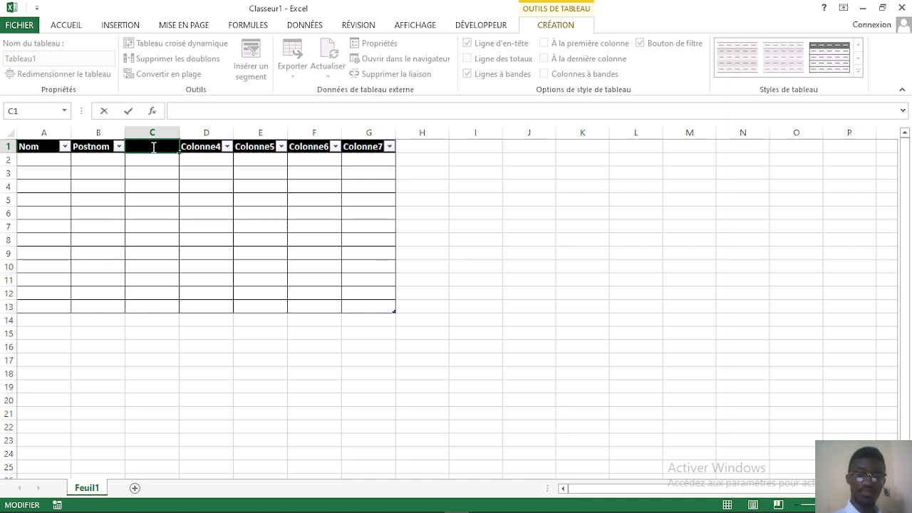
{"action": "type", "text": "Pren"}
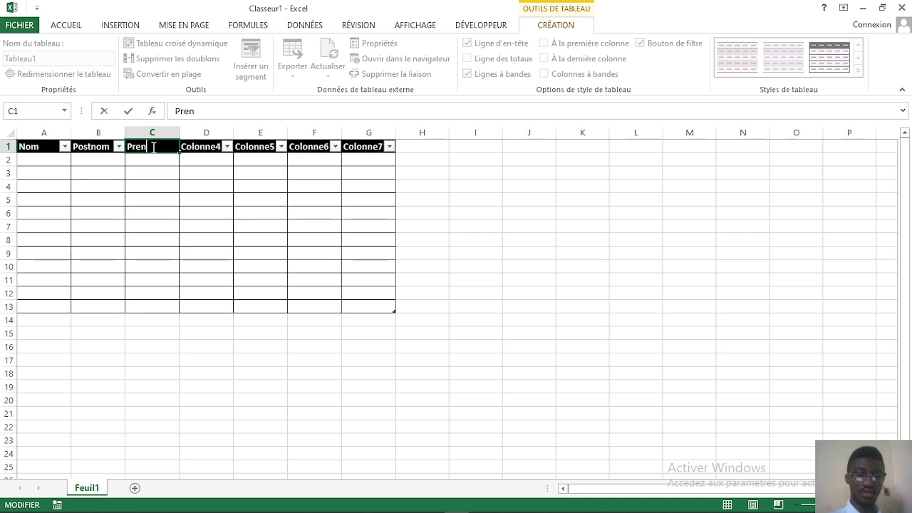
{"action": "type", "text": "om"}
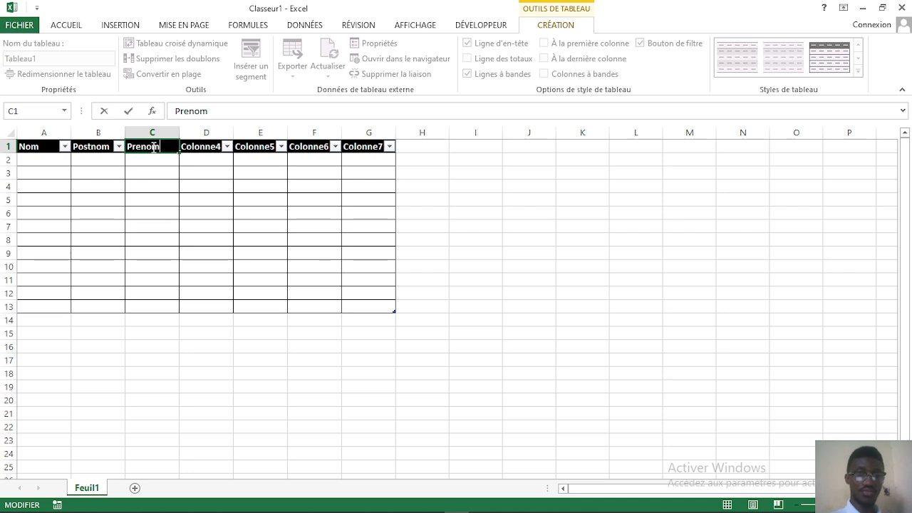
Step: Rename the fourth column header of the table, in cell D1, as Age
{"action": "left_click", "coordinate": [197, 146]}
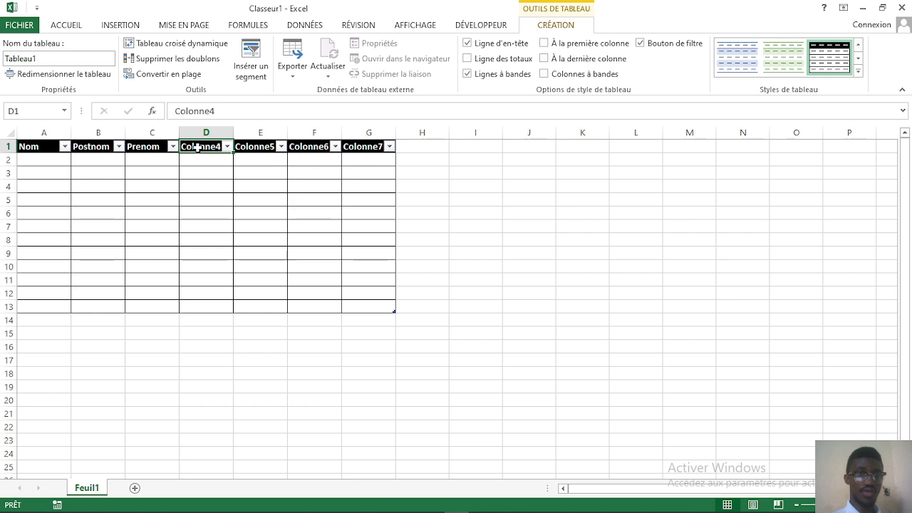
{"action": "double_click", "coordinate": [197, 147]}
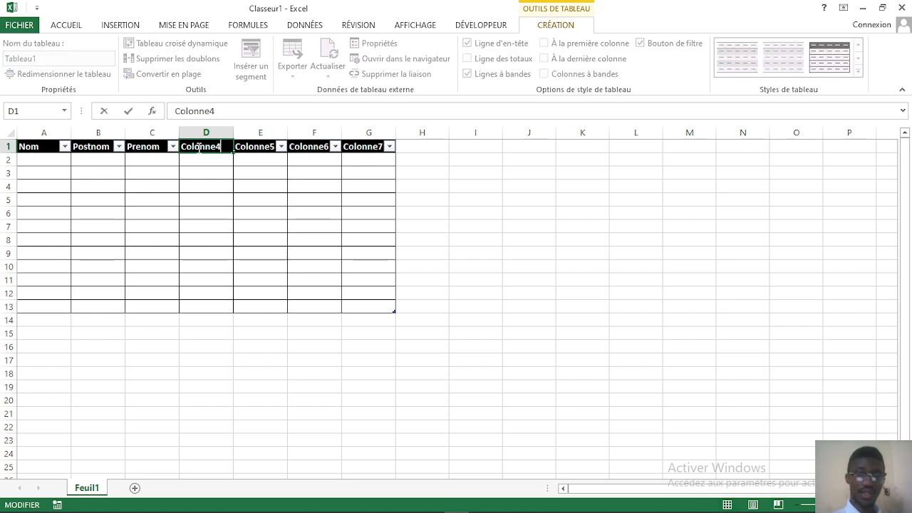
{"action": "key", "text": "BackSpace"}
{"action": "key", "text": "BackSpace"}
{"action": "key", "text": "BackSpace"}
{"action": "key", "text": "BackSpace"}
{"action": "key", "text": "BackSpace"}
{"action": "key", "text": "BackSpace"}
{"action": "key", "text": "BackSpace"}
{"action": "key", "text": "BackSpace"}
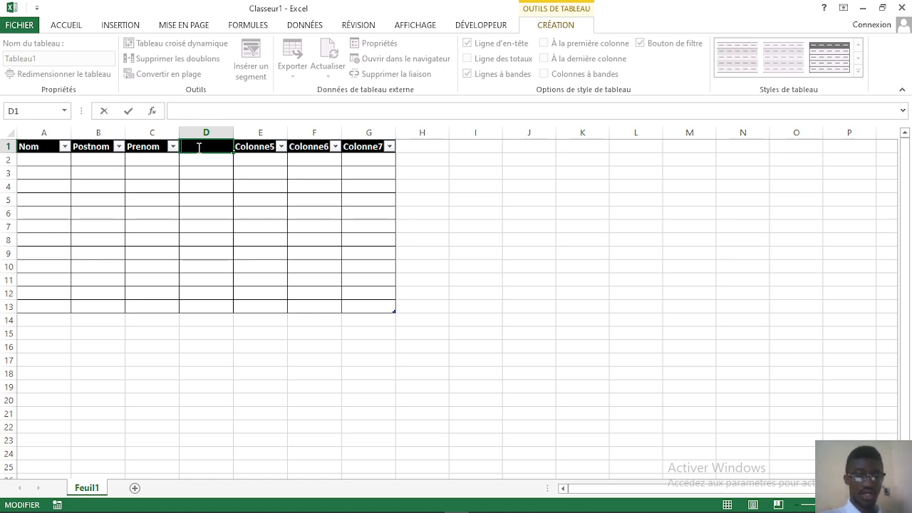
{"action": "type", "text": "Ag"}
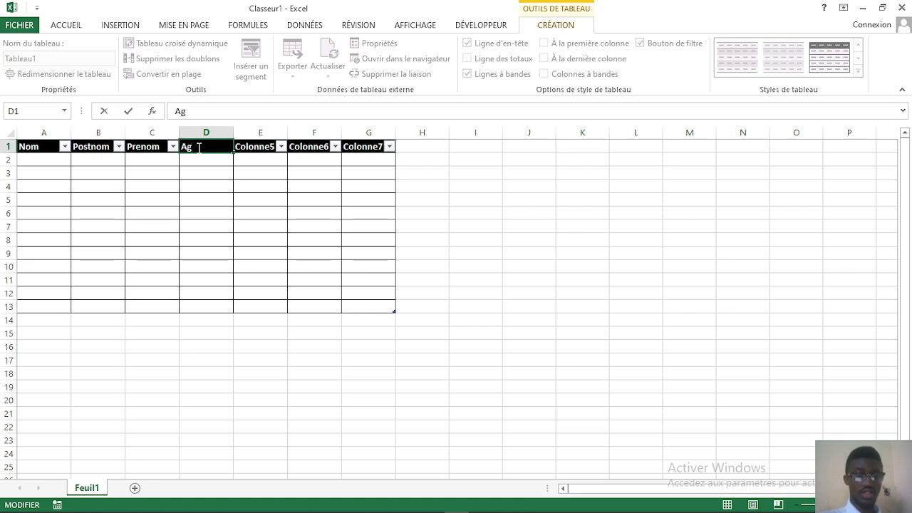
{"action": "type", "text": "e"}
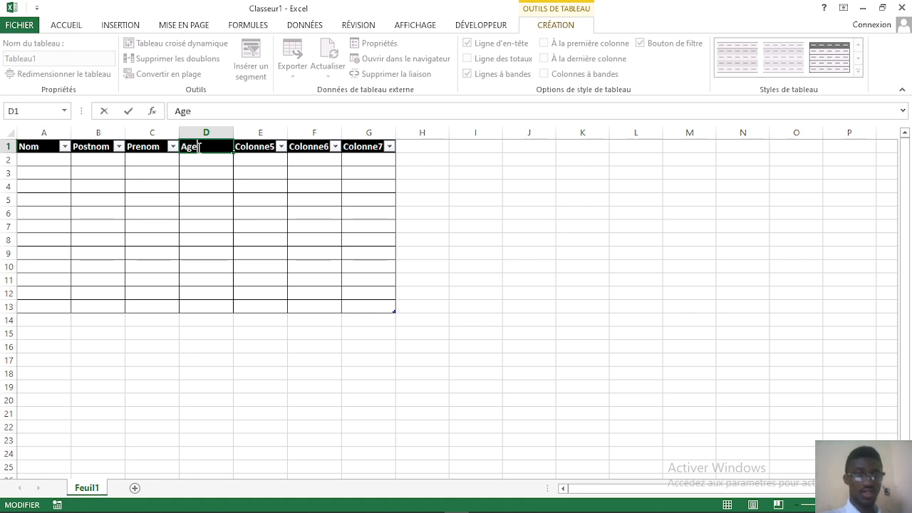
Step: Rename the fifth column header of the table, in cell E1, as Motif
{"action": "left_click", "coordinate": [256, 146]}
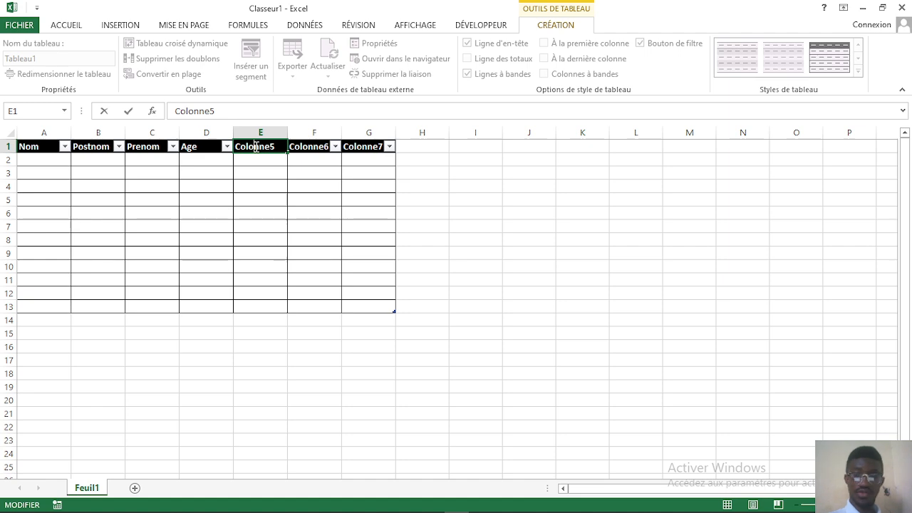
{"action": "key", "text": "F2"}
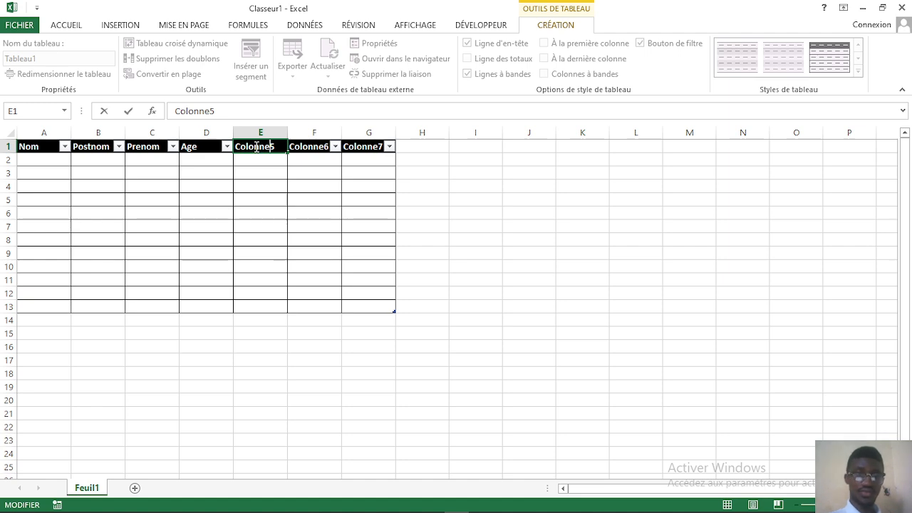
{"action": "key", "text": "BackSpace"}
{"action": "key", "text": "BackSpace"}
{"action": "key", "text": "BackSpace"}
{"action": "key", "text": "BackSpace"}
{"action": "key", "text": "BackSpace"}
{"action": "key", "text": "BackSpace"}
{"action": "key", "text": "BackSpace"}
{"action": "key", "text": "BackSpace"}
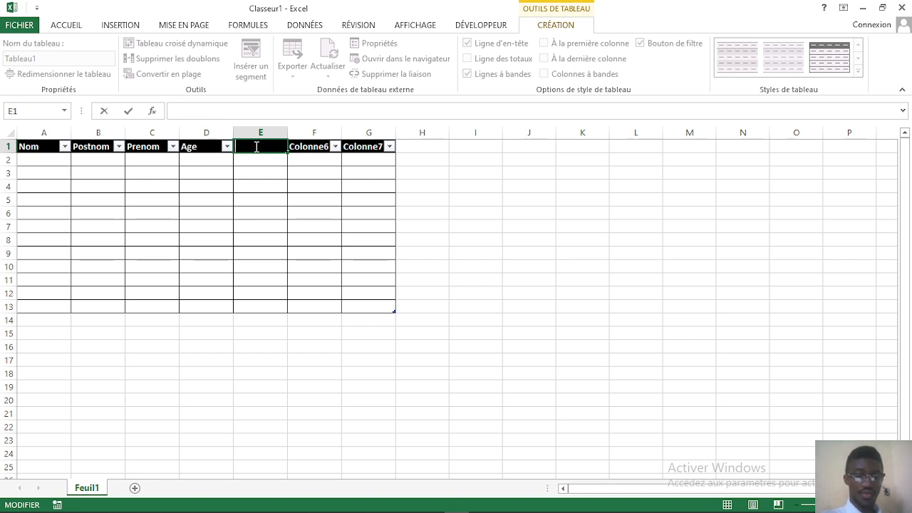
{"action": "type", "text": "Motif"}
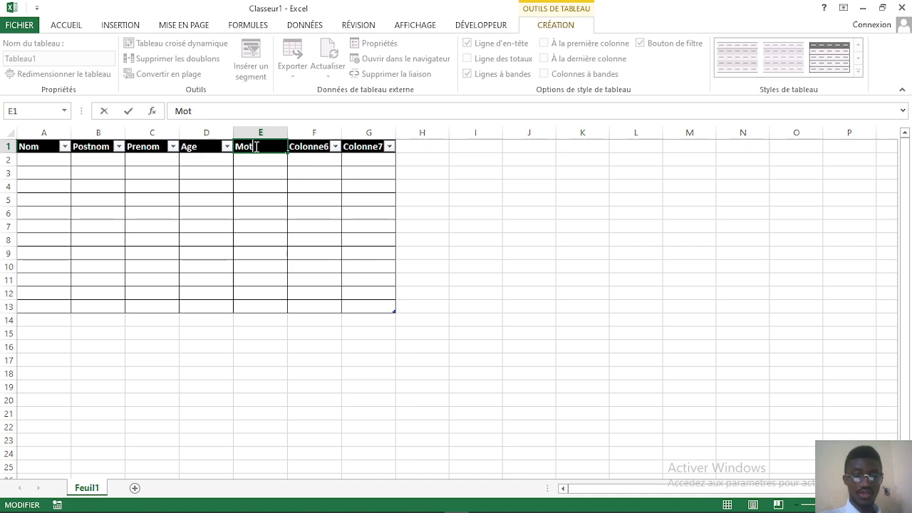
Step: Rename the sixth column header of the table, in cell F1, as Qte
{"action": "double_click", "coordinate": [320, 146]}
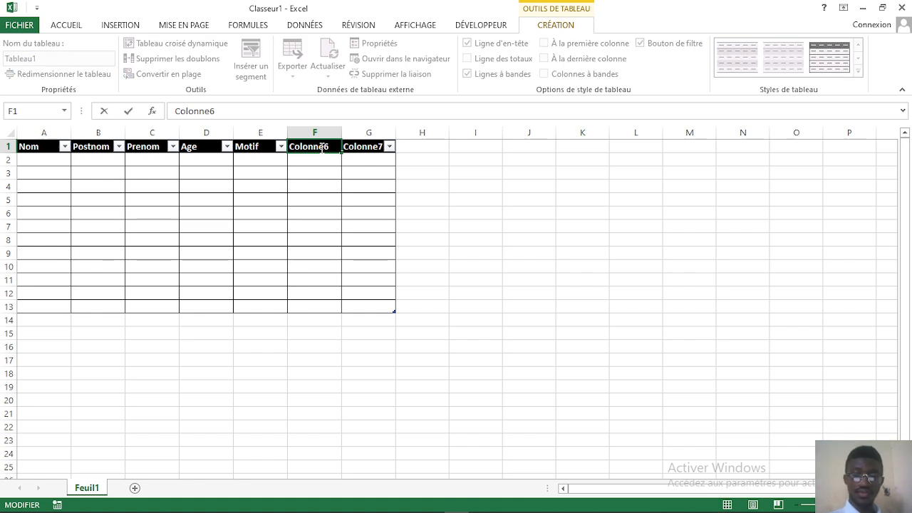
{"action": "key", "text": "BackSpace"}
{"action": "key", "text": "BackSpace"}
{"action": "key", "text": "BackSpace"}
{"action": "key", "text": "BackSpace"}
{"action": "key", "text": "BackSpace"}
{"action": "key", "text": "BackSpace"}
{"action": "key", "text": "BackSpace"}
{"action": "key", "text": "BackSpace"}
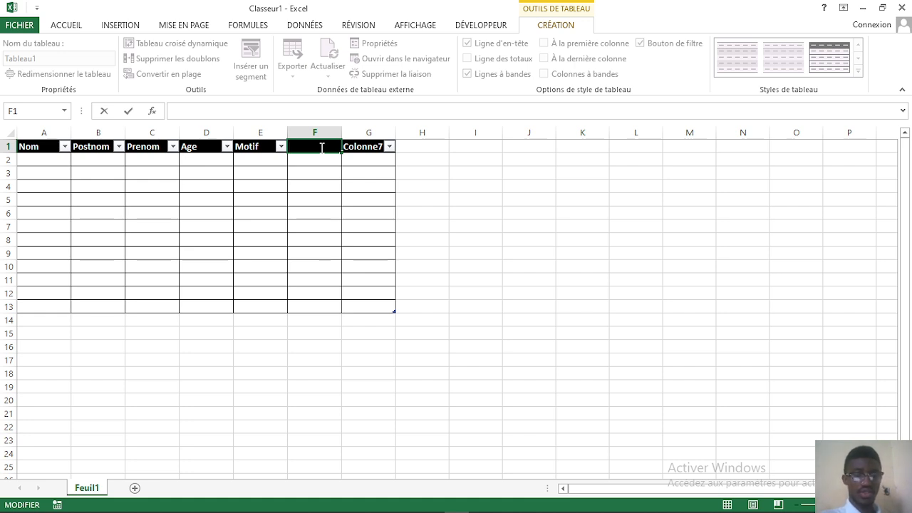
{"action": "type", "text": "Qte"}
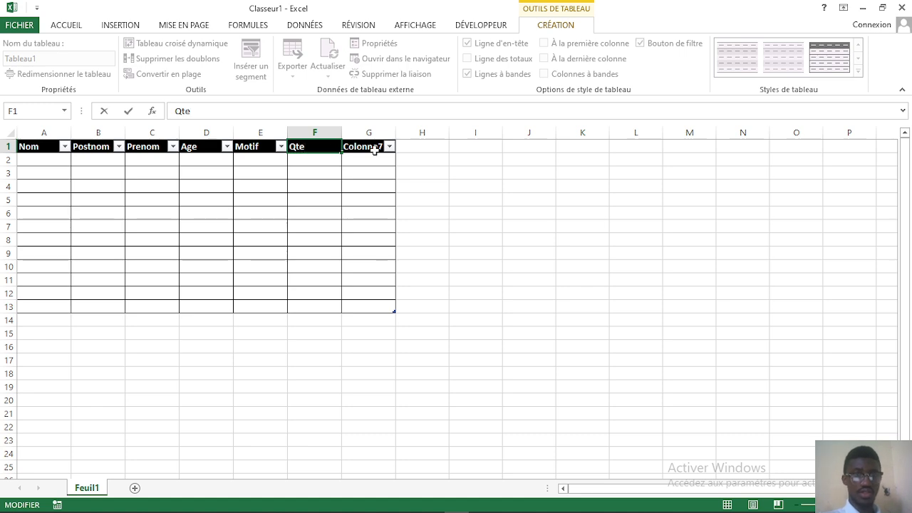
Step: Rename the seventh column header of the table, in cell G1, as Prix
{"action": "left_click", "coordinate": [375, 150]}
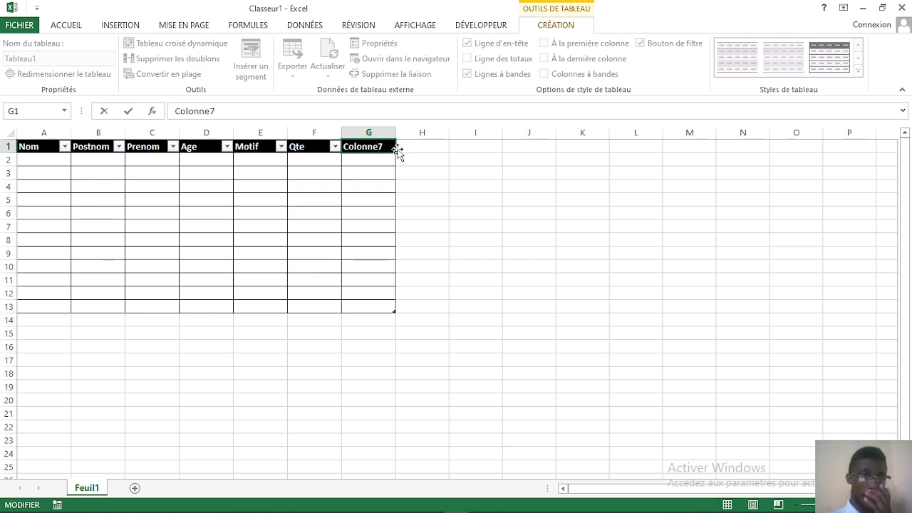
{"action": "key", "text": "BackSpace"}
{"action": "key", "text": "BackSpace"}
{"action": "key", "text": "BackSpace"}
{"action": "key", "text": "BackSpace"}
{"action": "key", "text": "BackSpace"}
{"action": "key", "text": "BackSpace"}
{"action": "key", "text": "BackSpace"}
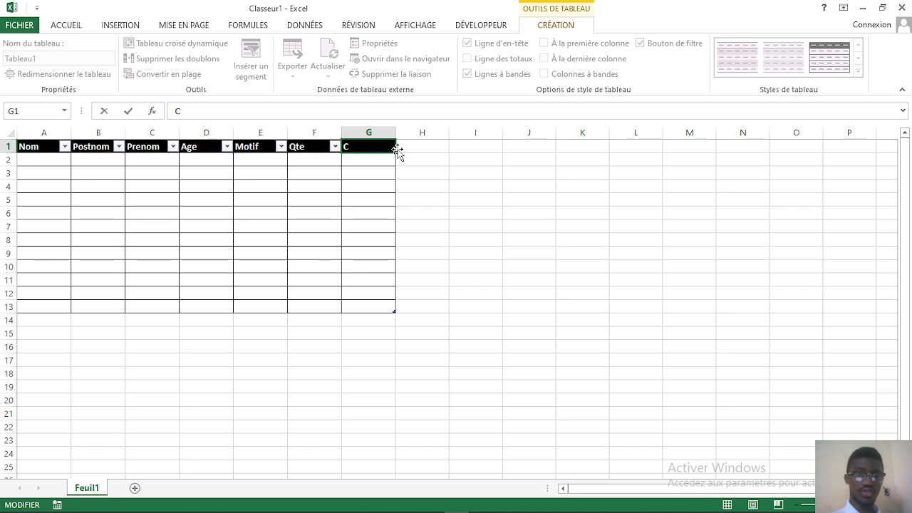
{"action": "key", "text": "BackSpace"}
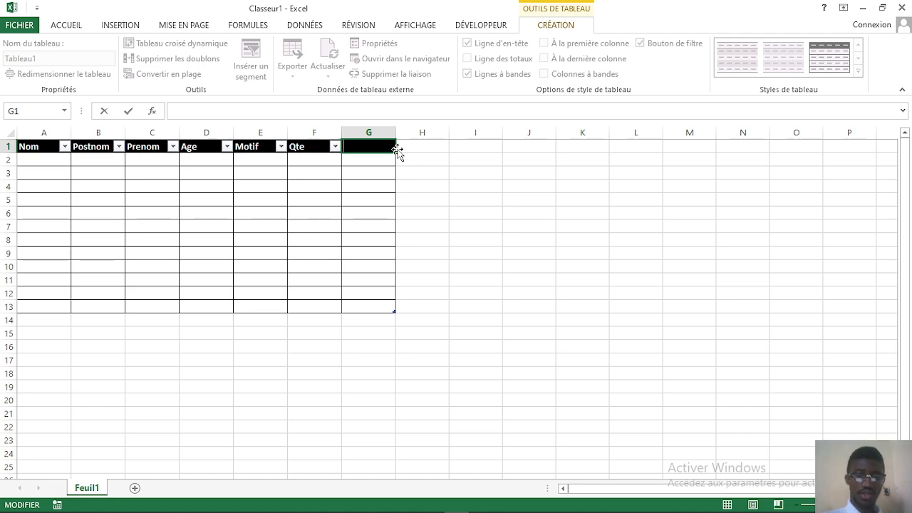
{"action": "type", "text": "Prix"}
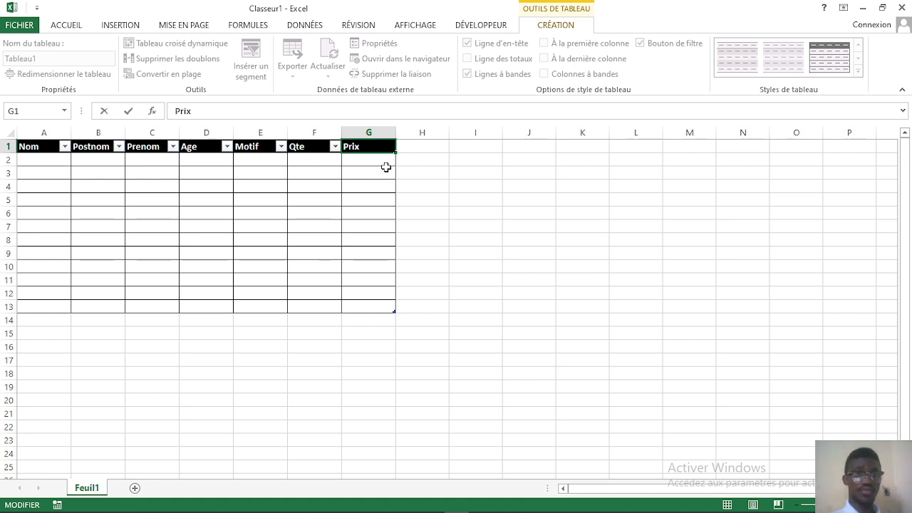
{"action": "left_click", "coordinate": [386, 172]}
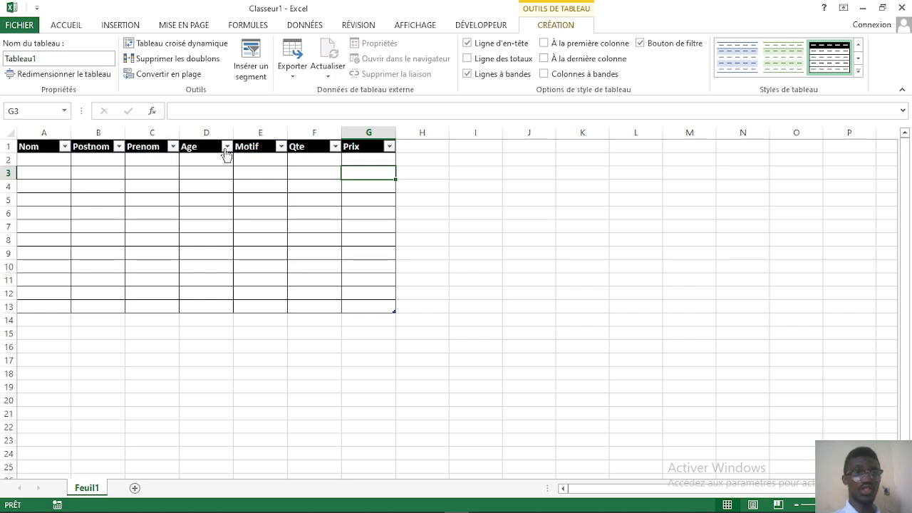
{"action": "left_click", "coordinate": [227, 148]}
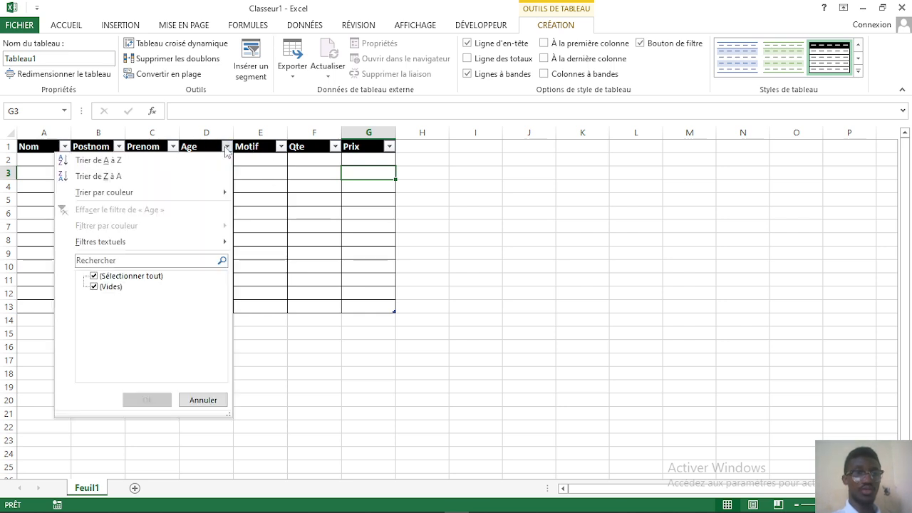
{"action": "left_click", "coordinate": [227, 147]}
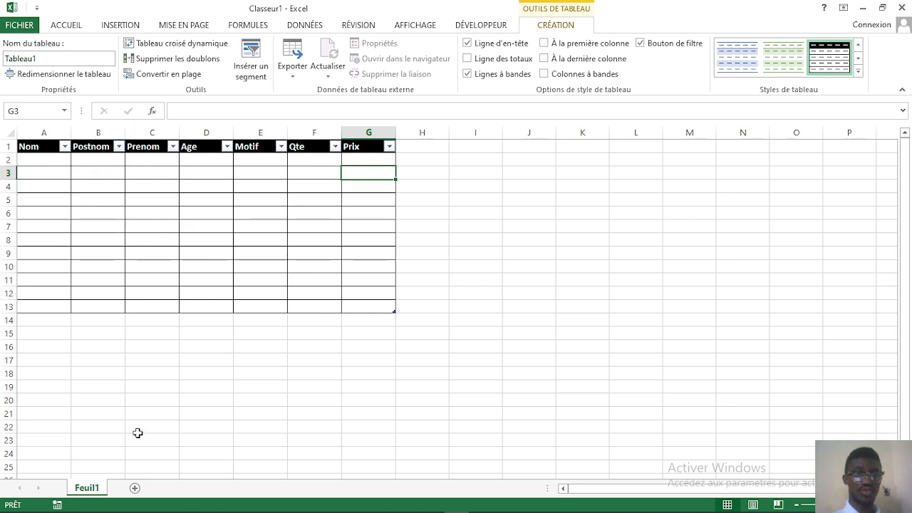
Step: Rename the worksheet Feuil1 as Formation
{"action": "right_click", "coordinate": [90, 490]}
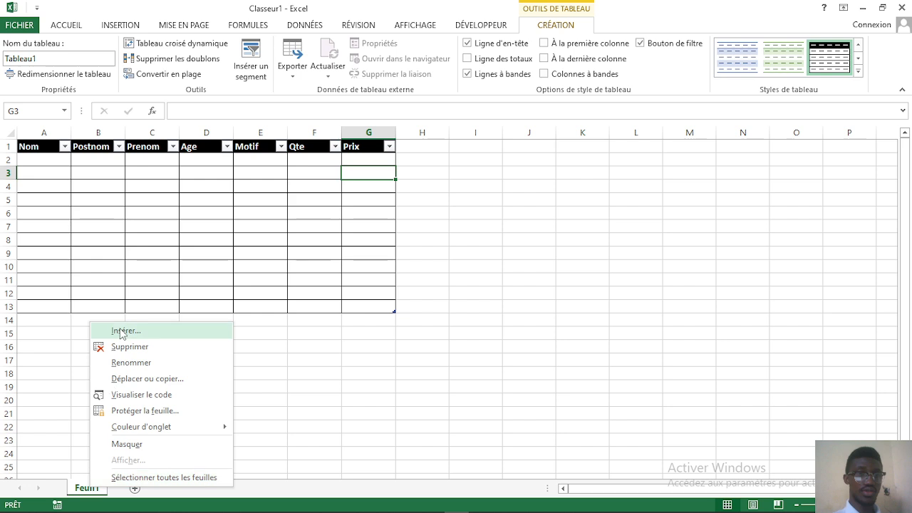
{"action": "left_click", "coordinate": [123, 360]}
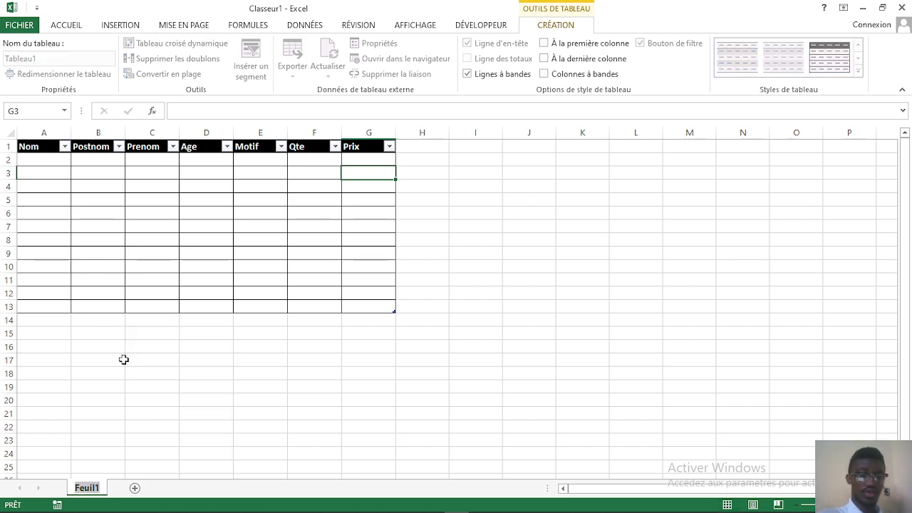
{"action": "type", "text": "For"}
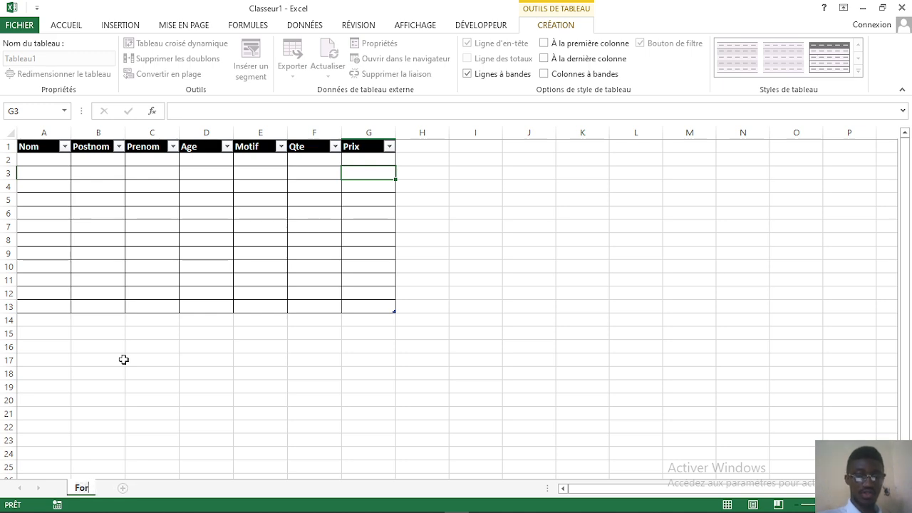
{"action": "type", "text": "mation"}
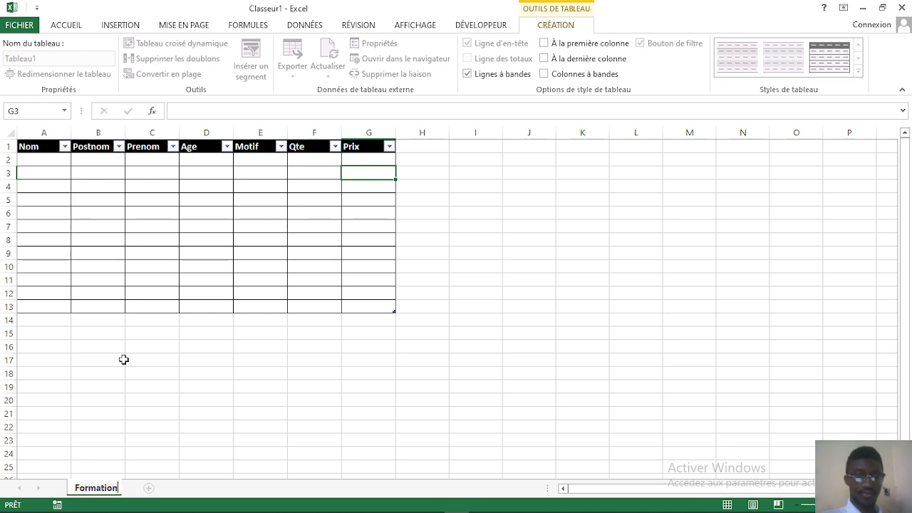
{"action": "key", "text": "Return"}
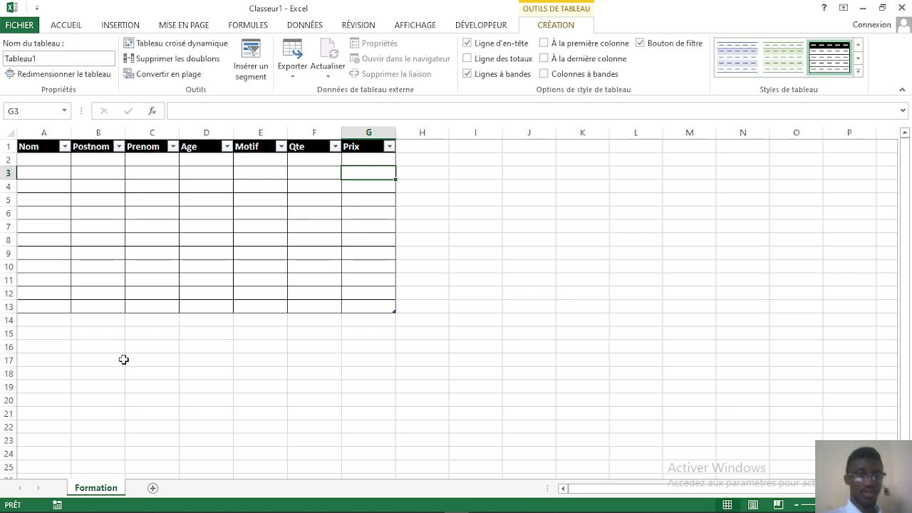
Step: Add a second worksheet after the Formation sheet and delete it again
{"action": "left_click", "coordinate": [153, 489]}
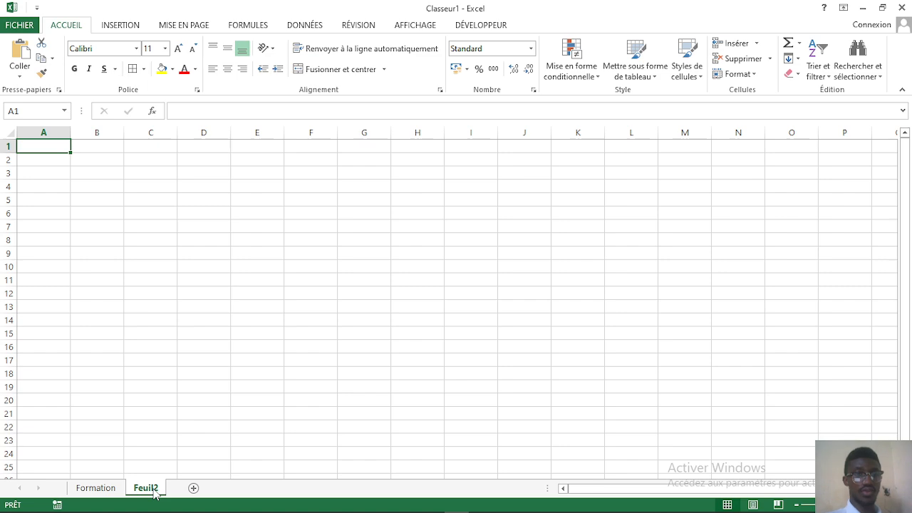
{"action": "left_click", "coordinate": [98, 490]}
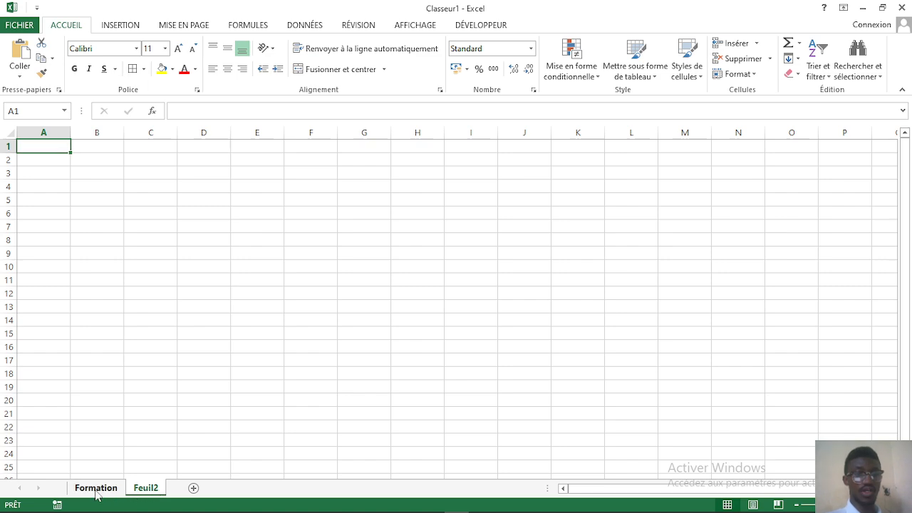
{"action": "left_click", "coordinate": [140, 492]}
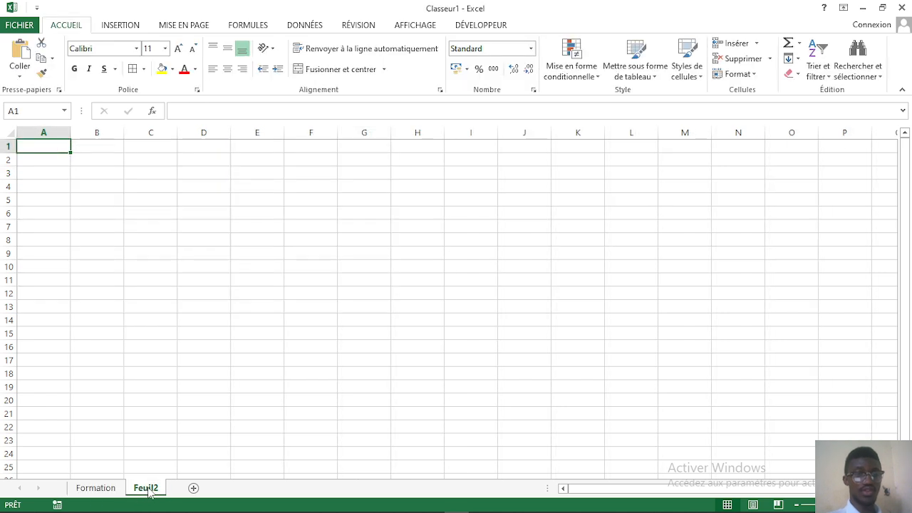
{"action": "right_click", "coordinate": [149, 494]}
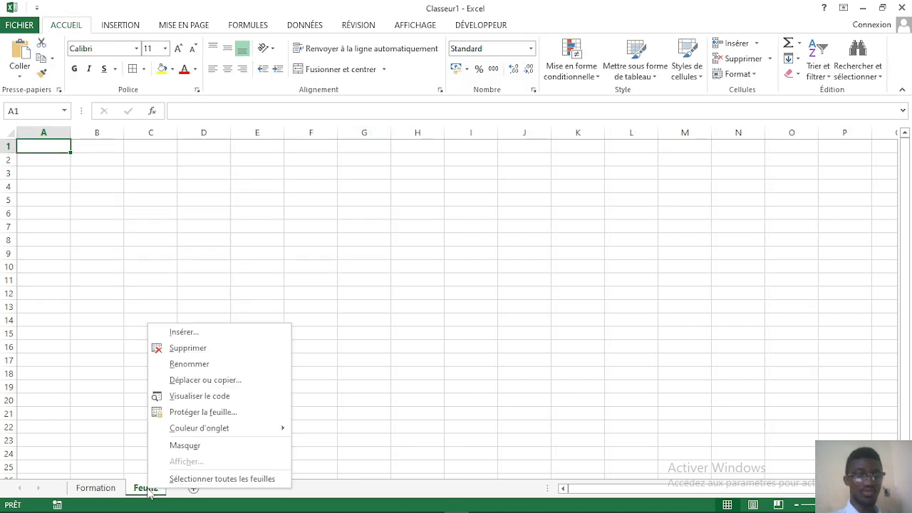
{"action": "left_click", "coordinate": [188, 348]}
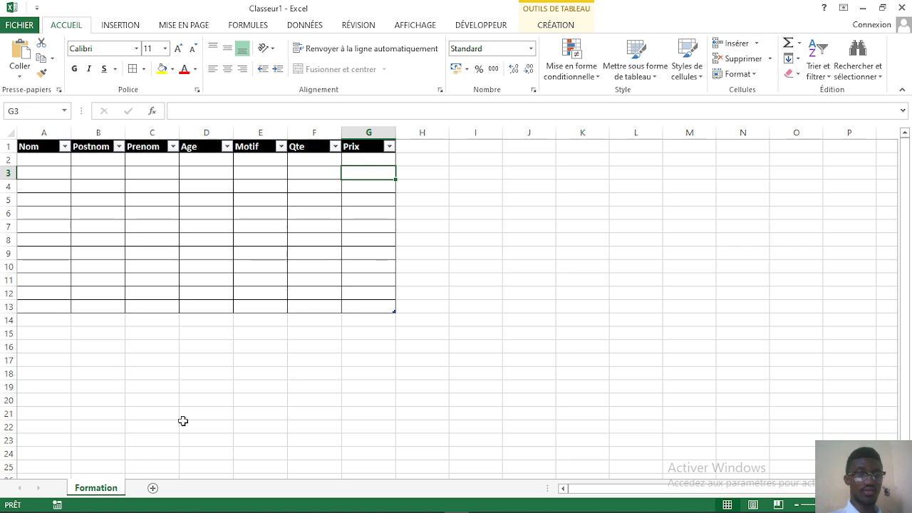
Step: Enter the first person's name in the Nom column of the table, in cell A2
{"action": "left_click", "coordinate": [57, 163]}
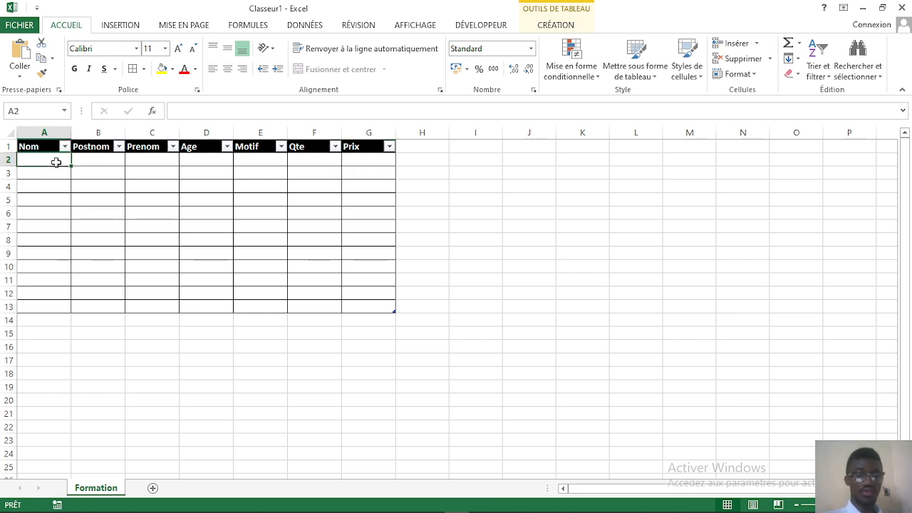
{"action": "type", "text": "jack"}
{"action": "key", "text": "Return"}
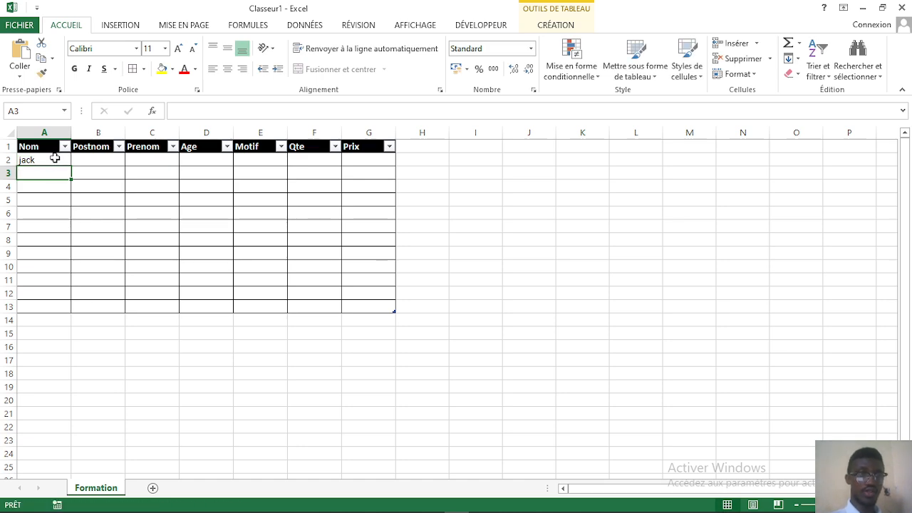
Step: Fill the name in cell A2 down the Nom column of the table through cell A13
{"action": "left_click", "coordinate": [54, 159]}
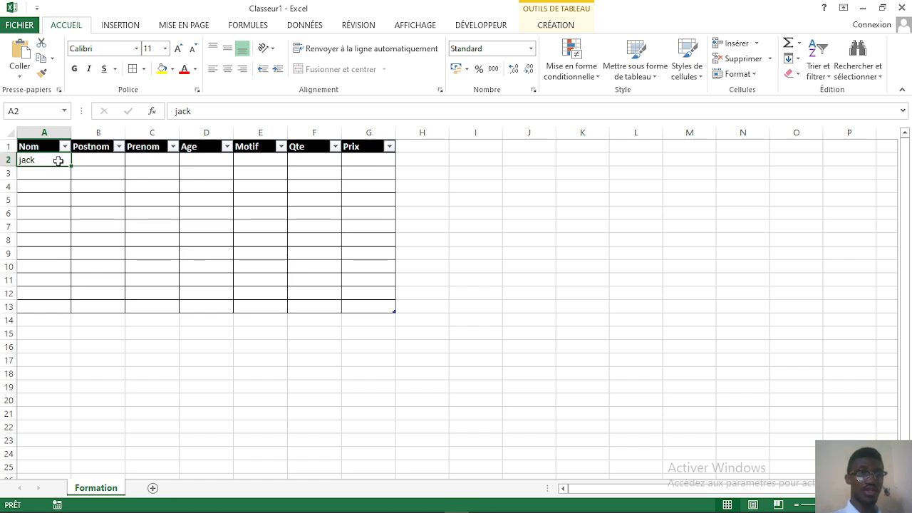
{"action": "left_click_drag", "start_coordinate": [57, 161], "coordinate": [64, 305]}
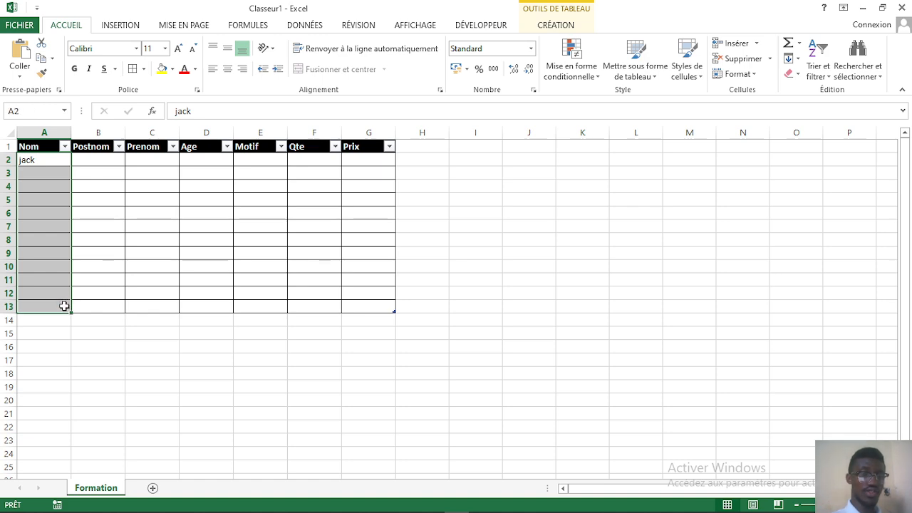
{"action": "left_click", "coordinate": [45, 159]}
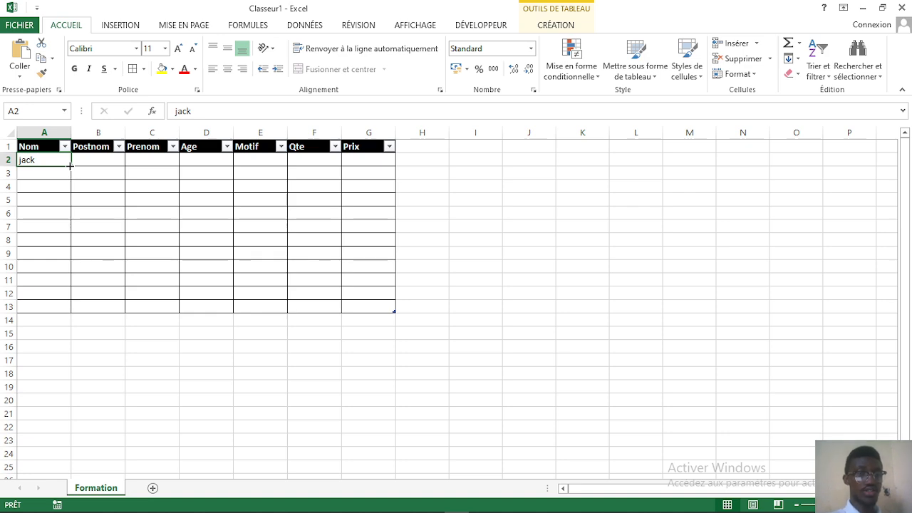
{"action": "left_click_drag", "start_coordinate": [70, 166], "coordinate": [88, 308]}
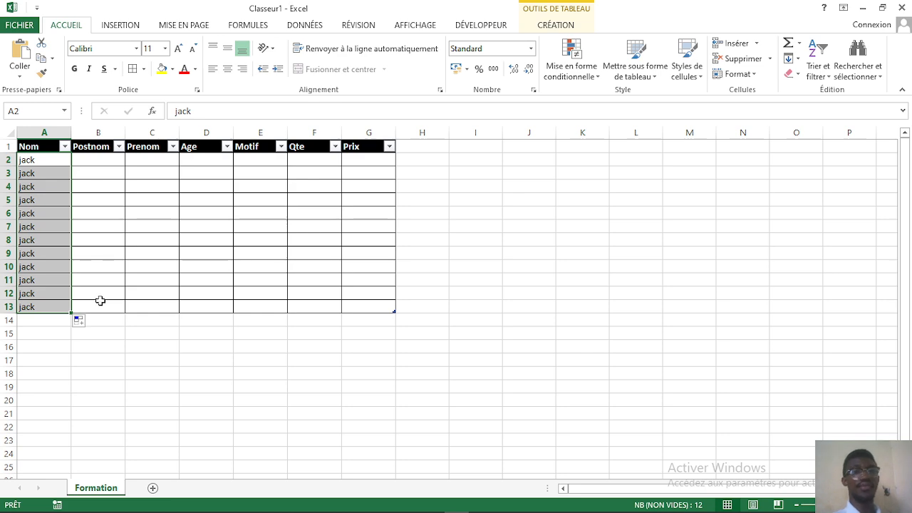
{"action": "mouse_move", "coordinate": [521, 509]}
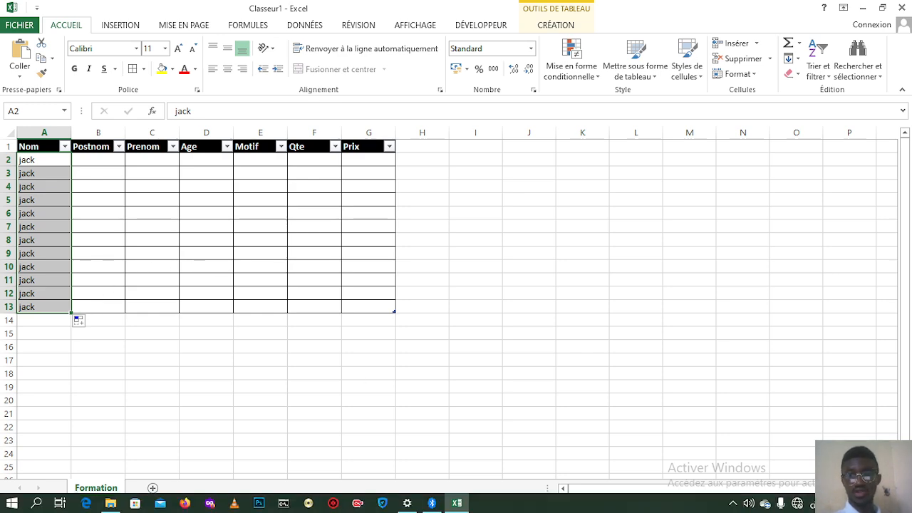
{"action": "left_click", "coordinate": [733, 503]}
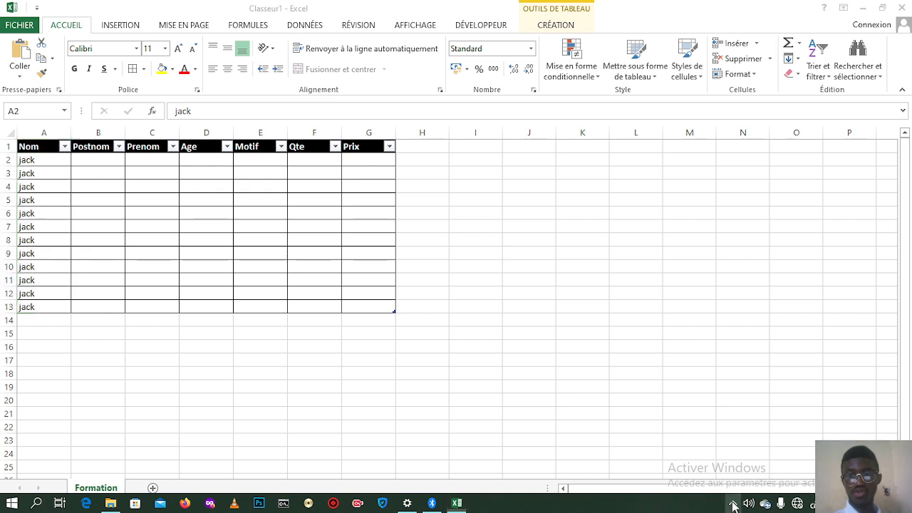
{"action": "right_click", "coordinate": [754, 455]}
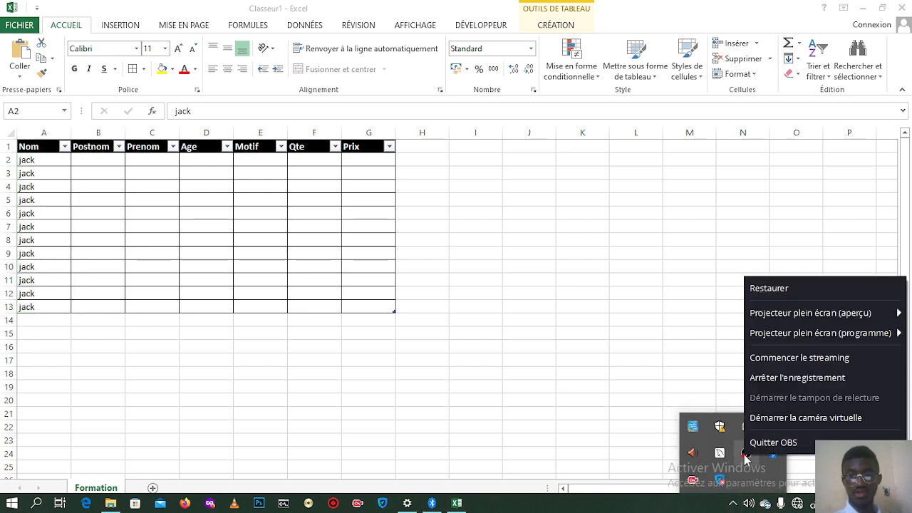